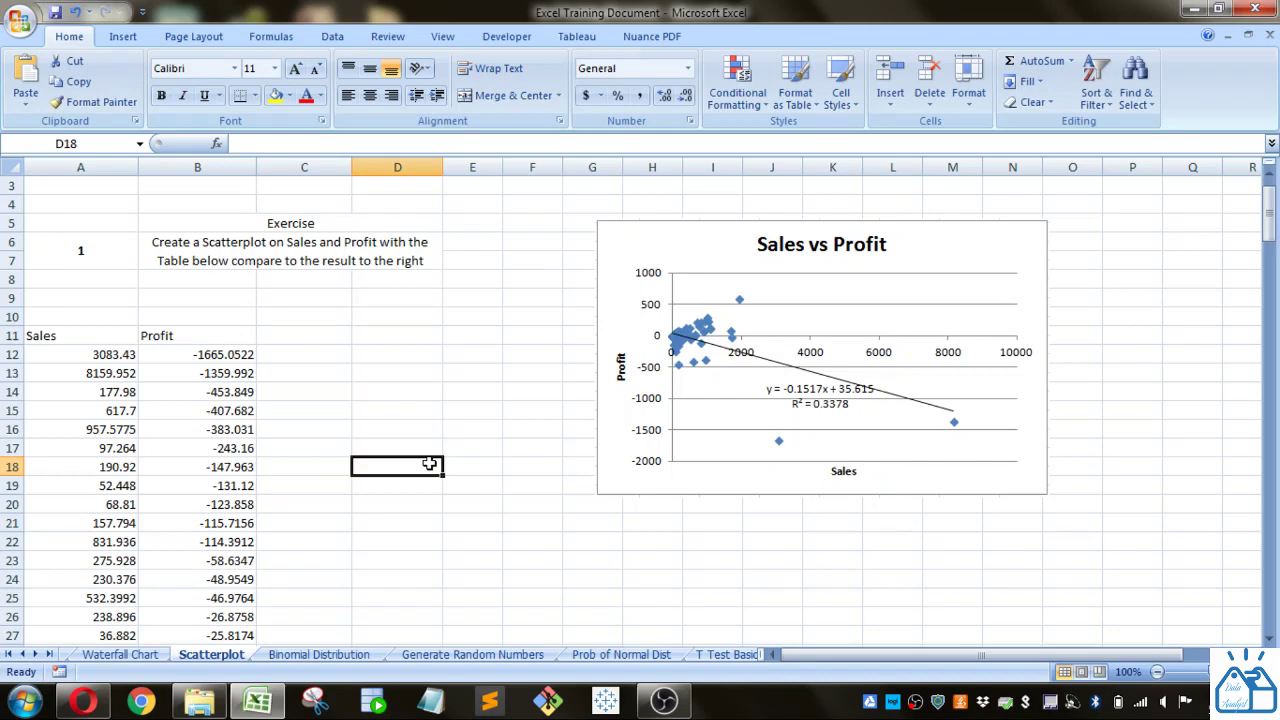
Step: Select the Sales and Profit table A11:B198, from the headers down to the last data row
scroll(429, 464, up, 1)
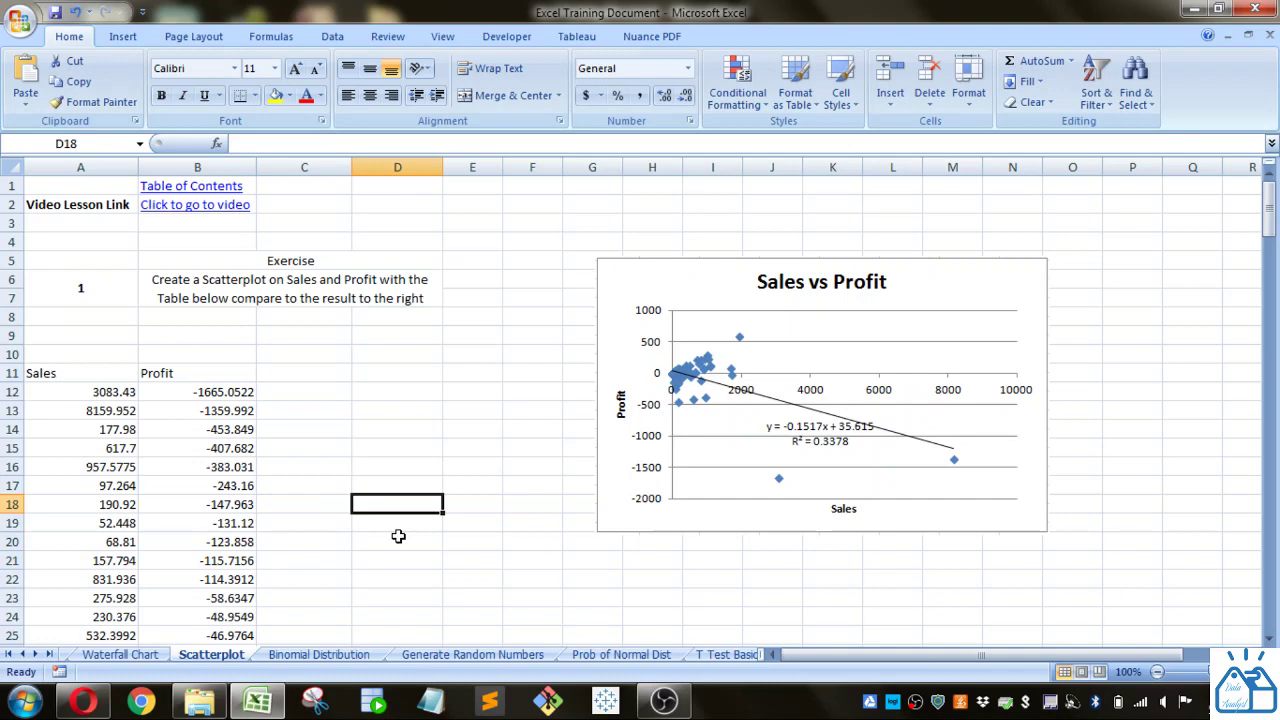
click(80, 378)
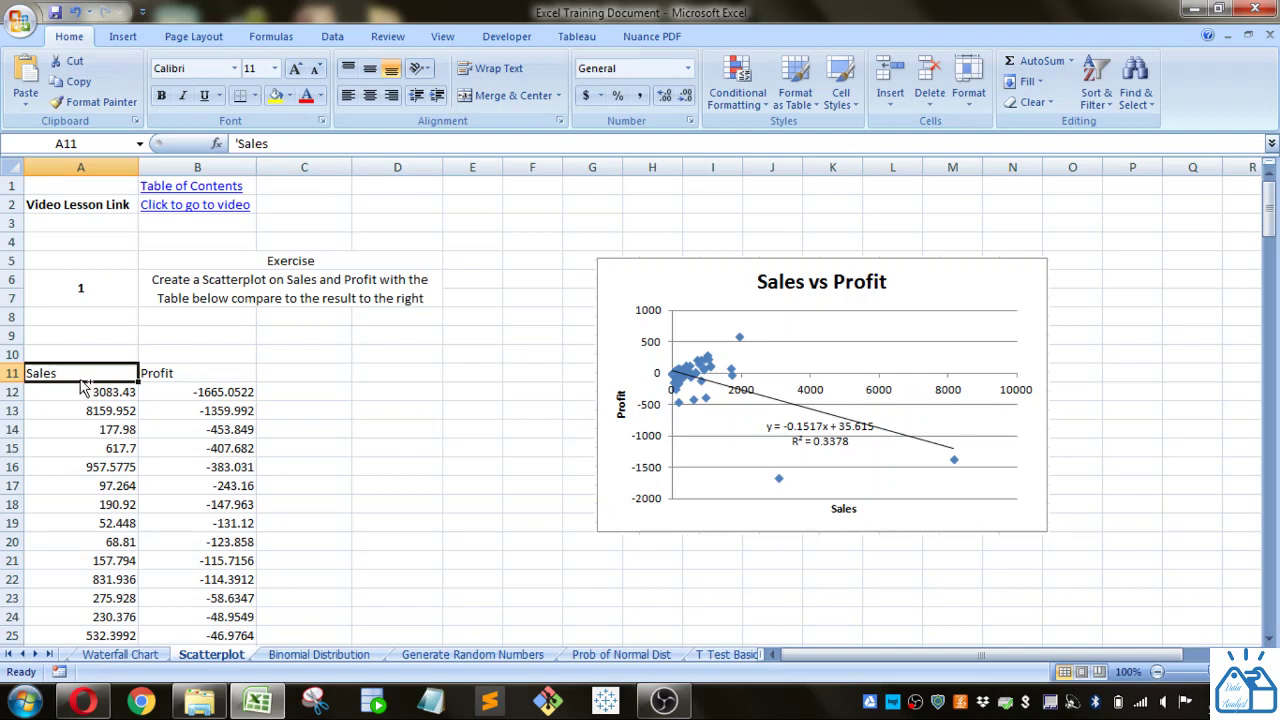
key(shift+Right)
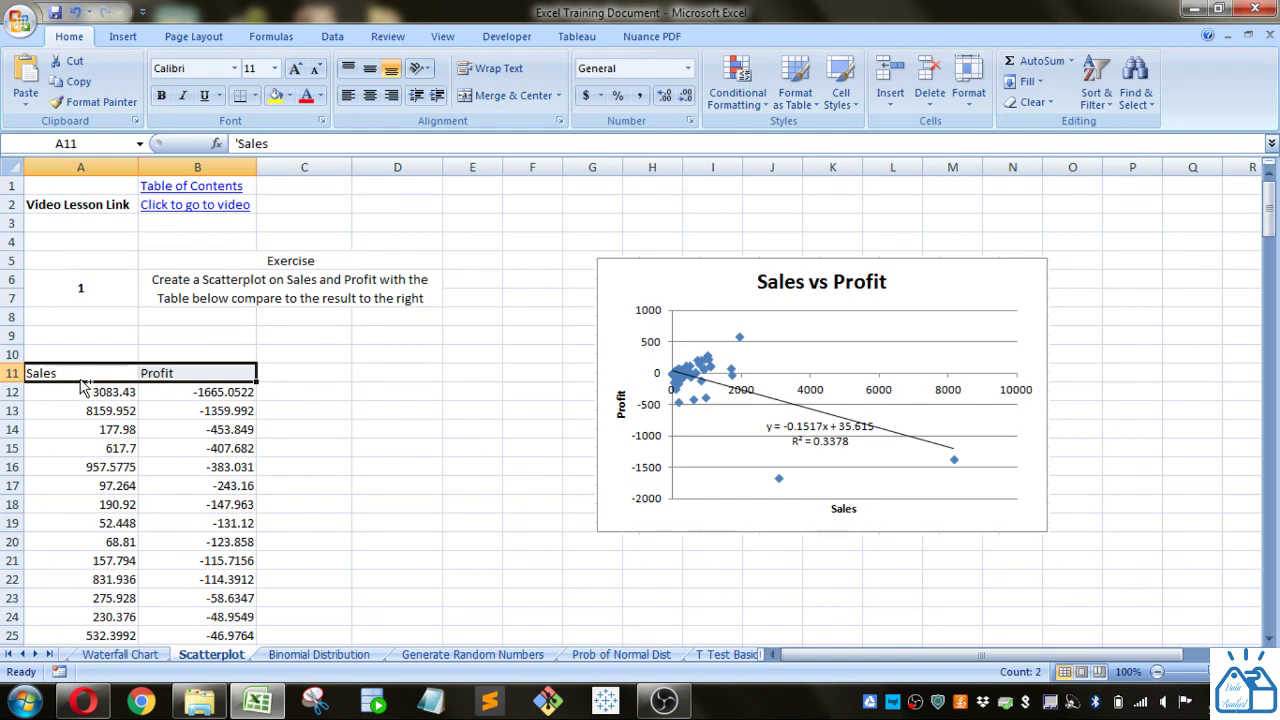
key(ctrl+shift+Down)
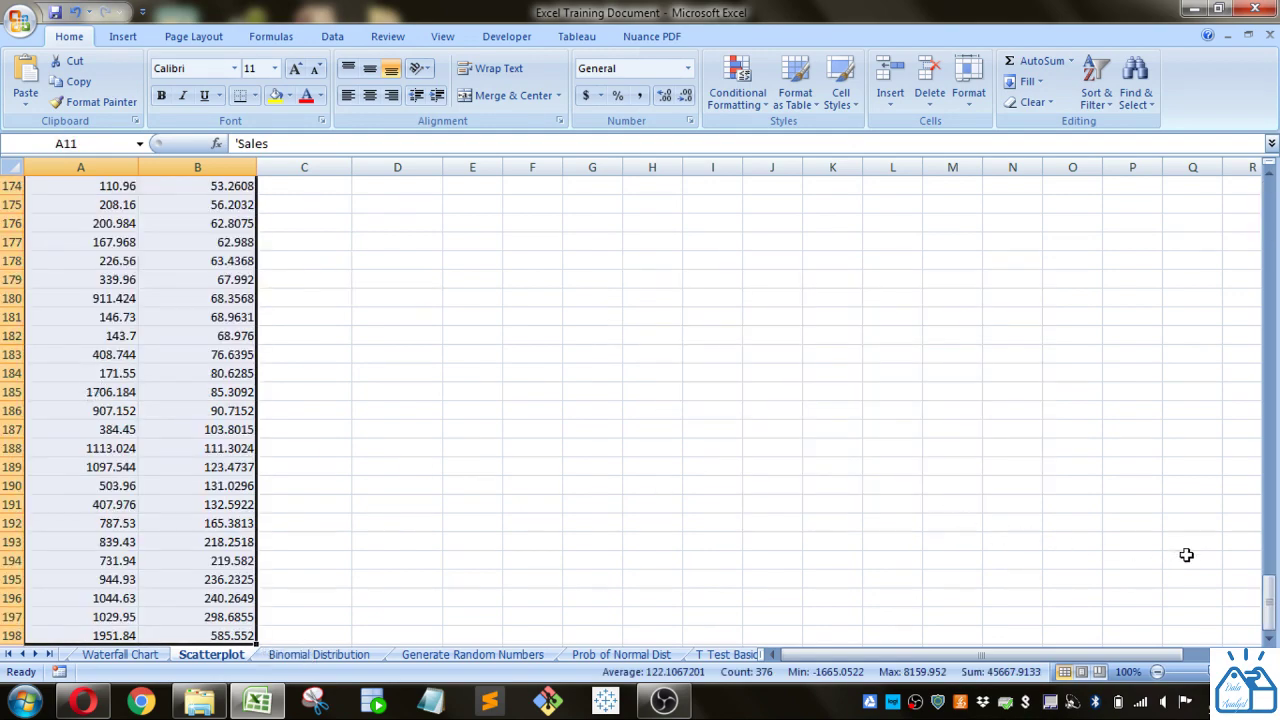
drag(1268, 588, 1249, 214)
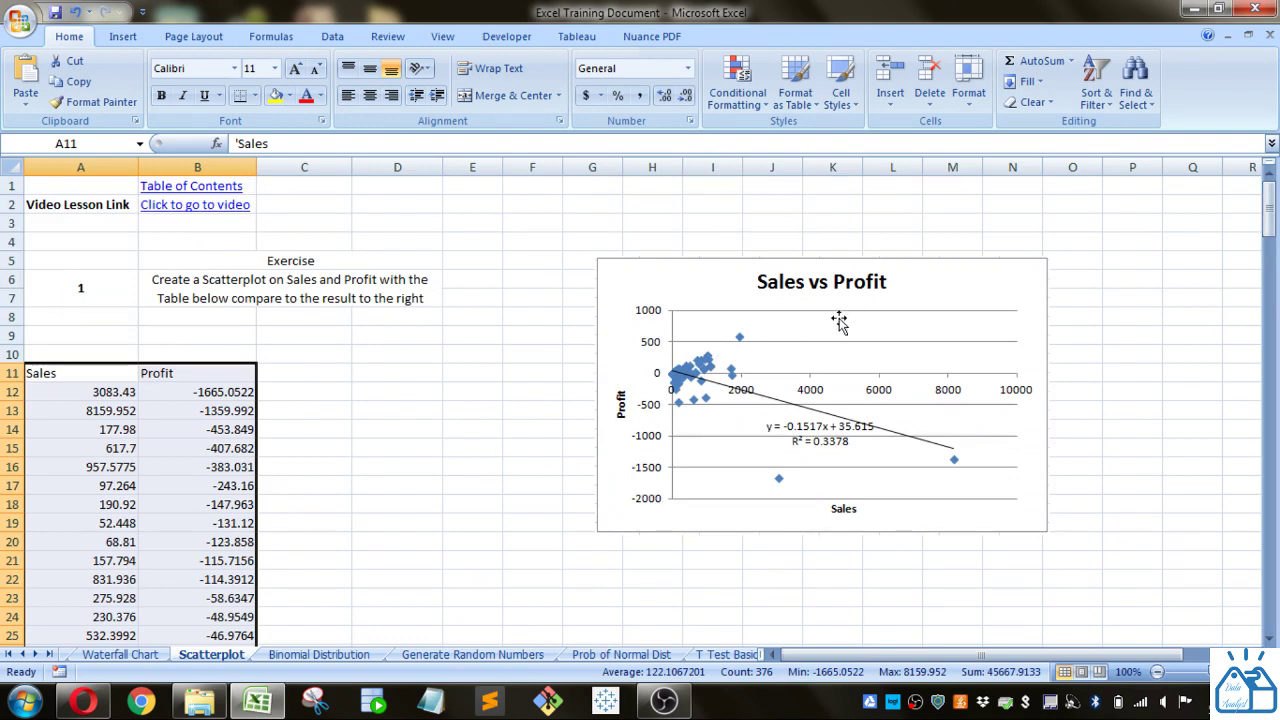
click(124, 38)
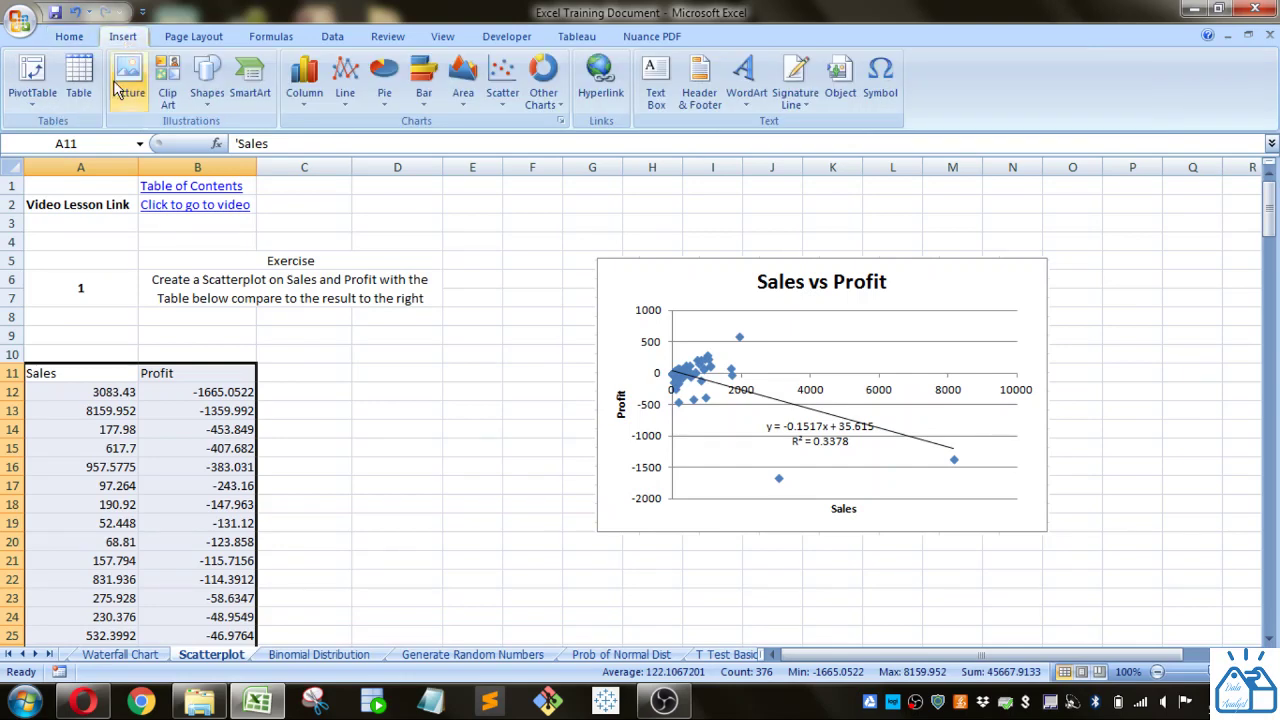
Step: Insert a markers-only scatter chart of the data and drag it down and right
click(500, 96)
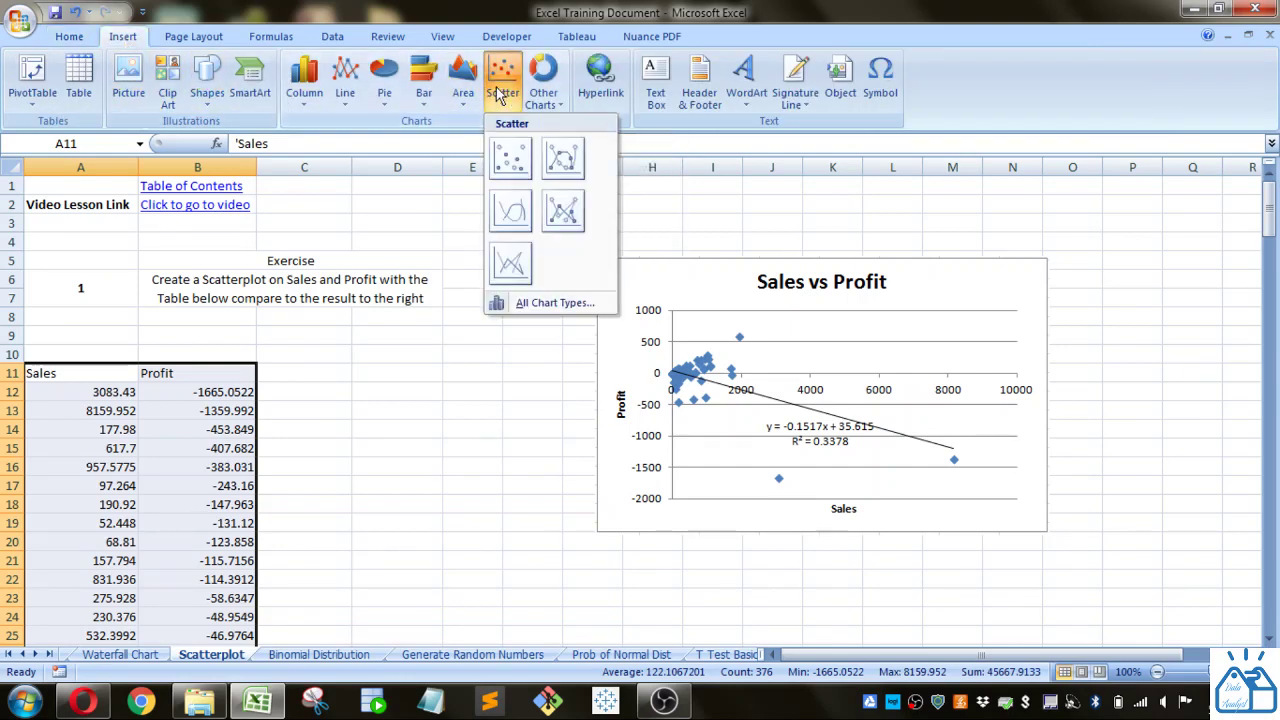
click(510, 156)
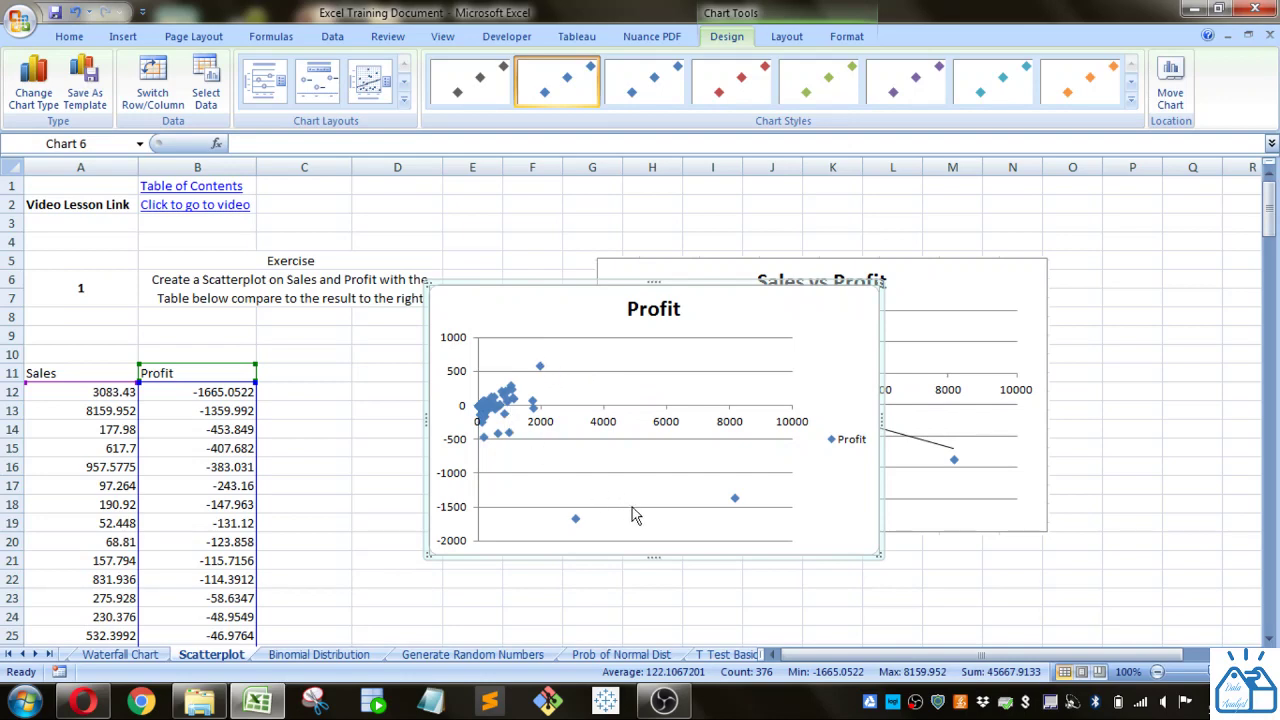
drag(737, 323, 838, 375)
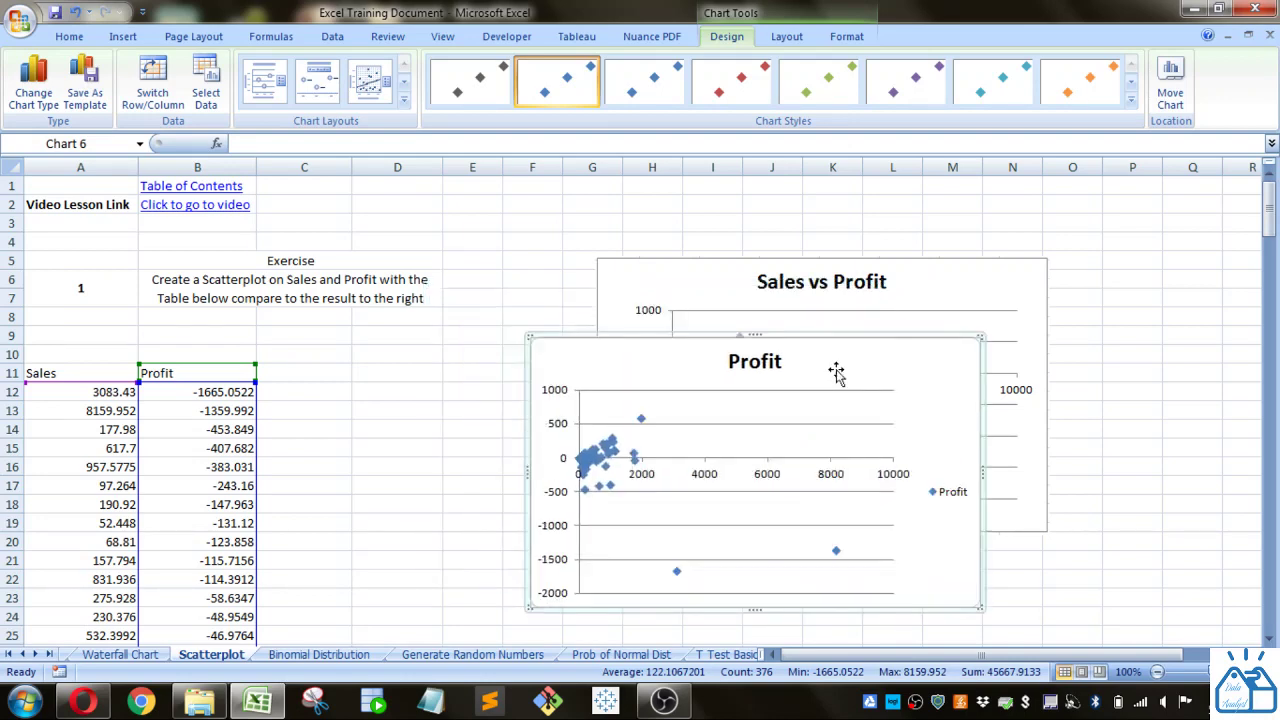
Step: Delete the chart's Profit legend and change the chart title to 'Sales vs Profit'
click(953, 500)
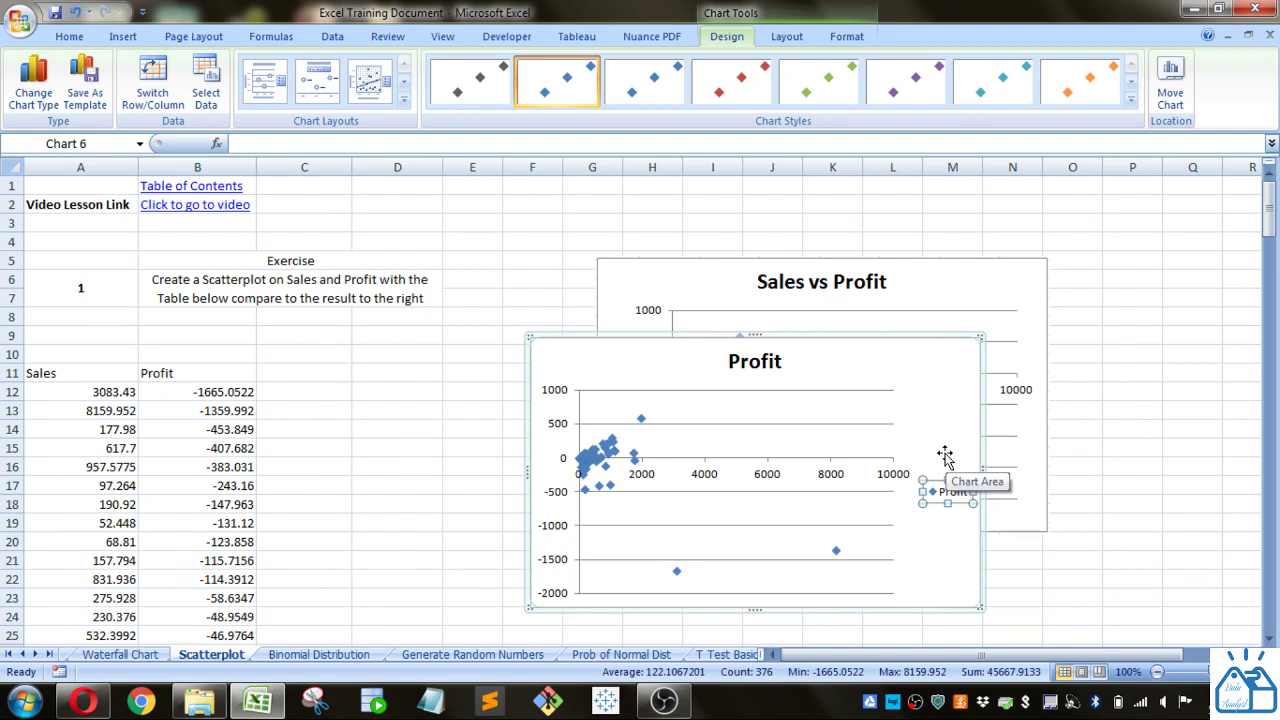
key(Delete)
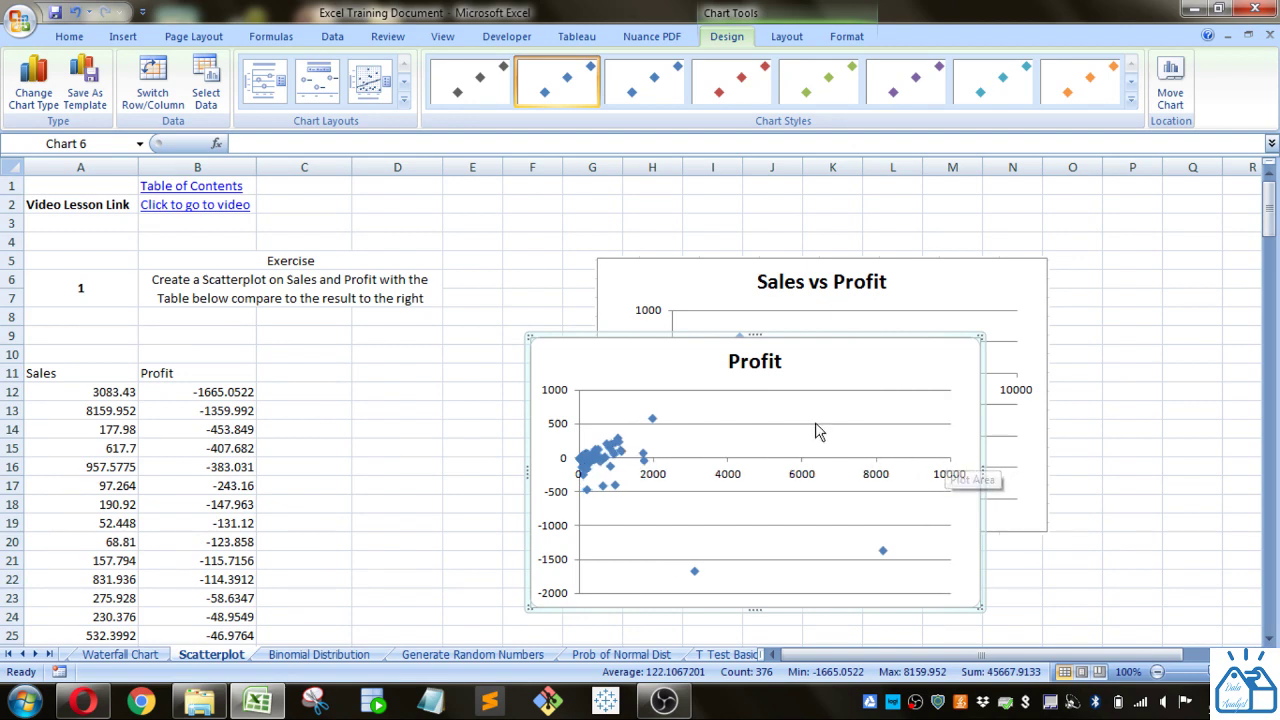
click(786, 36)
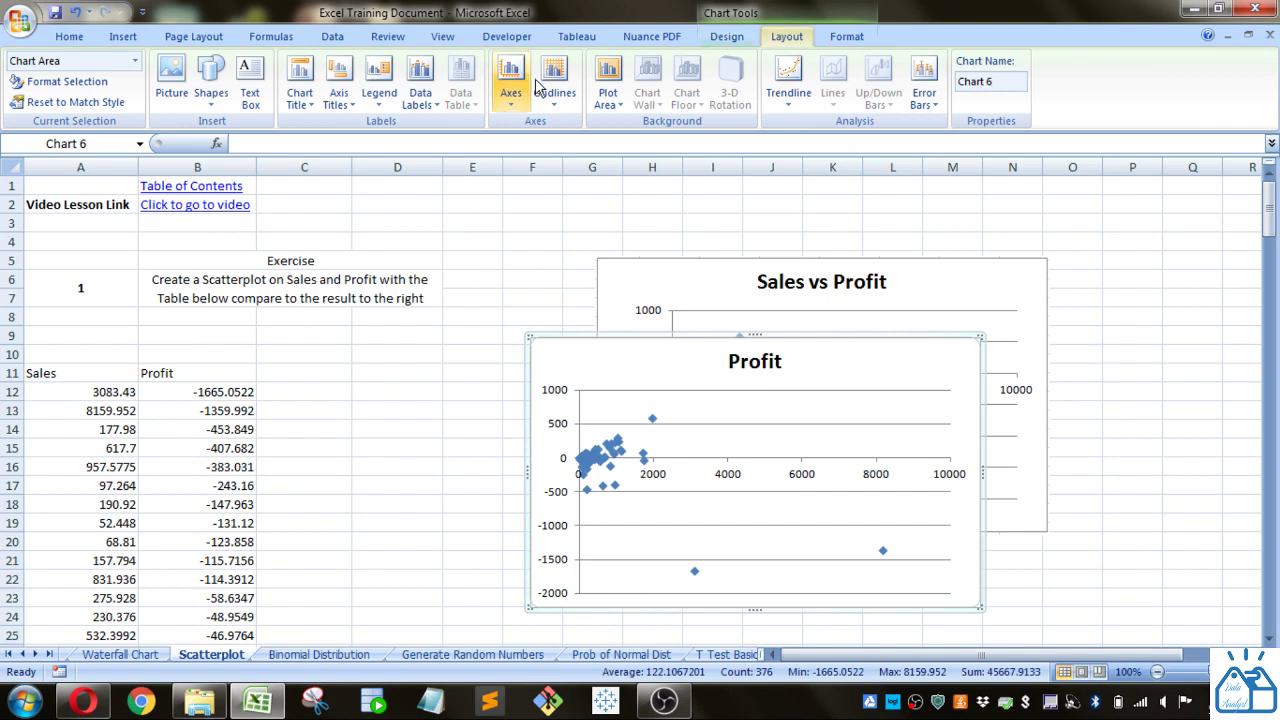
click(734, 366)
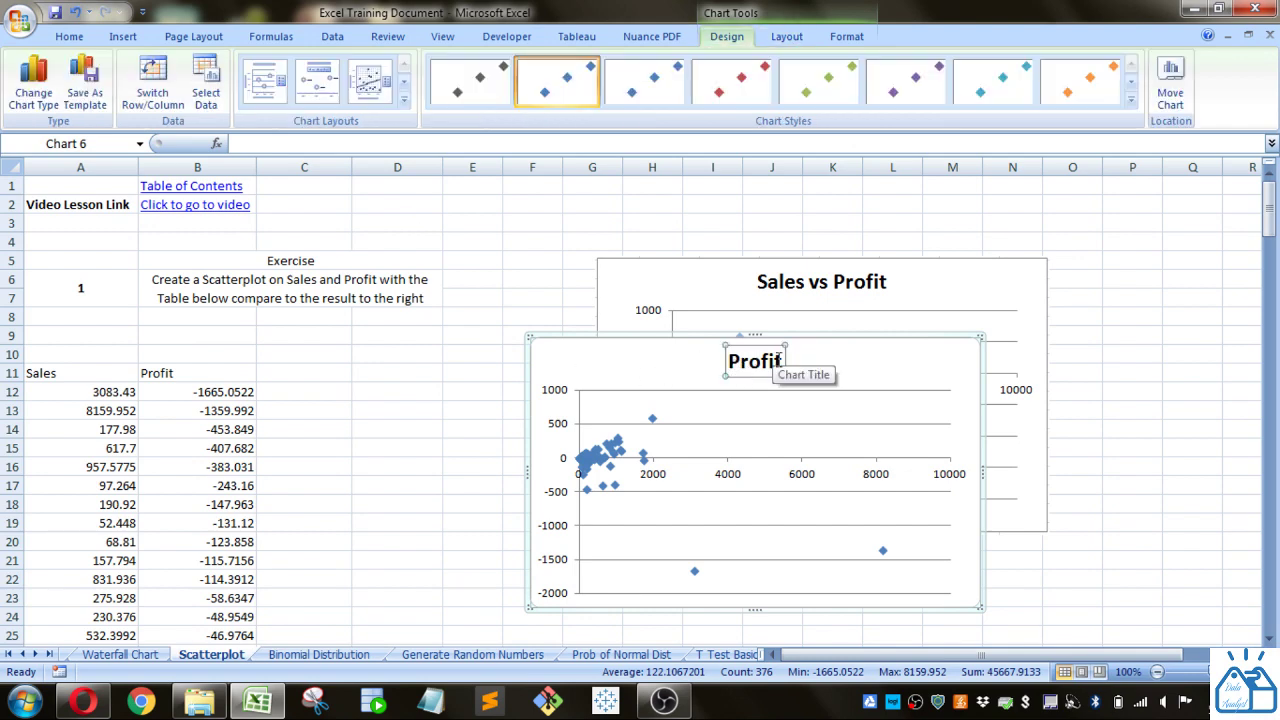
double_click(779, 362)
text(Sale)
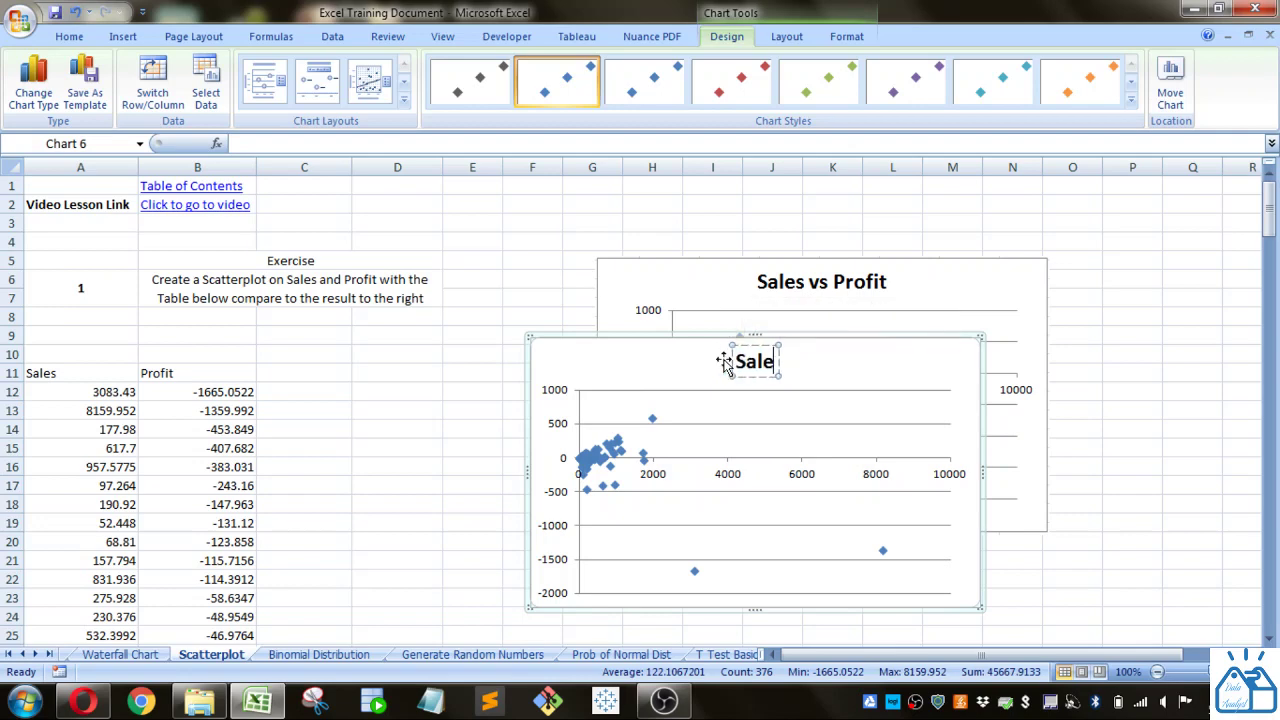
text(s vs Pro)
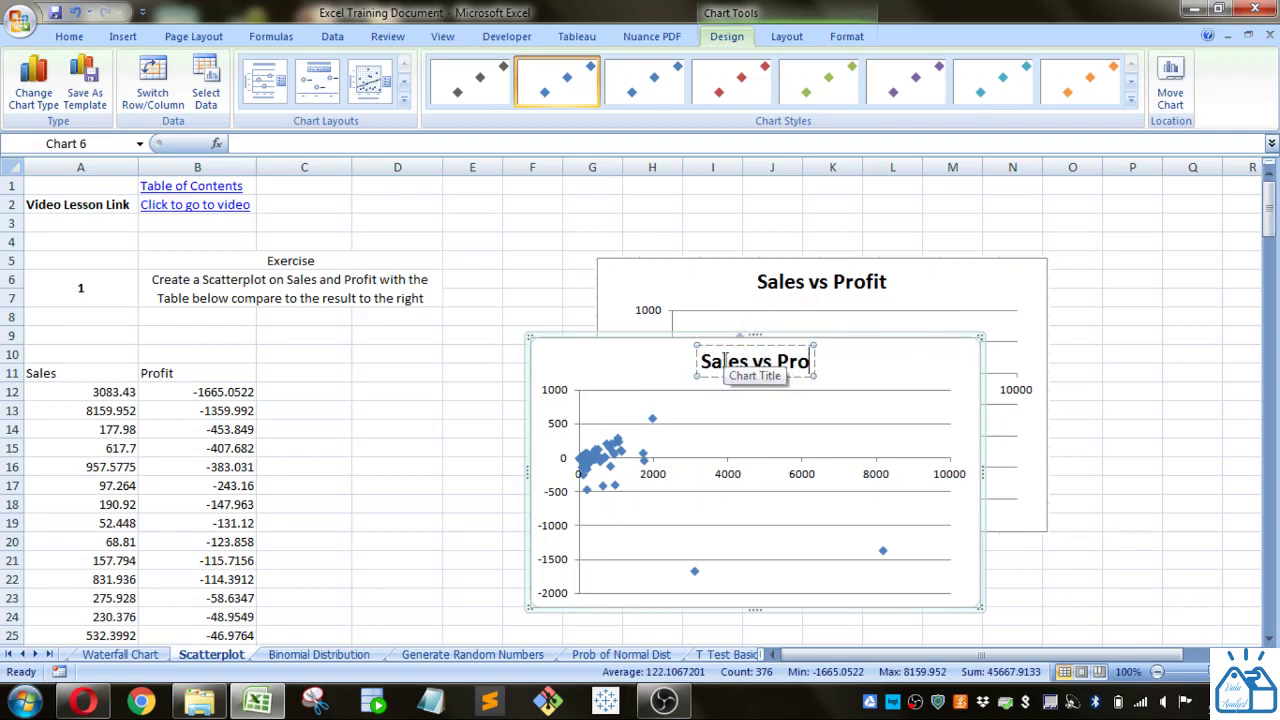
text(fit)
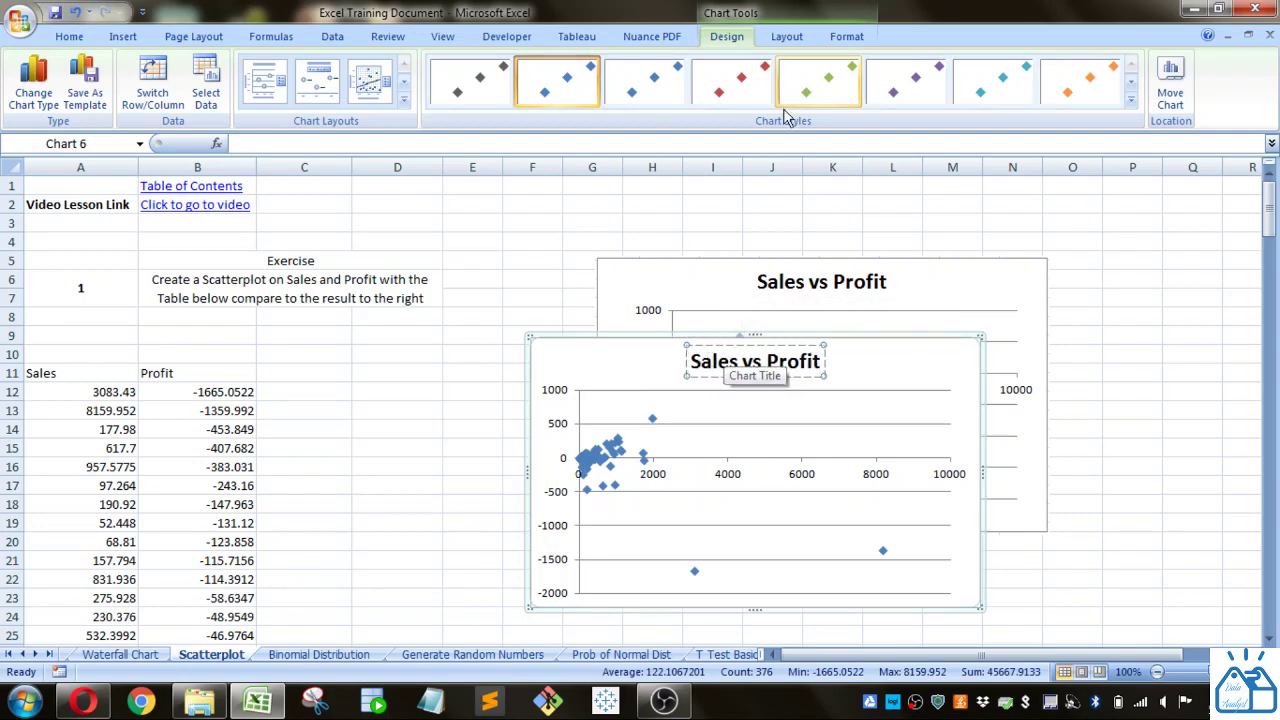
click(786, 36)
Step: Add a horizontal axis title 'Sales' below the axis
click(352, 104)
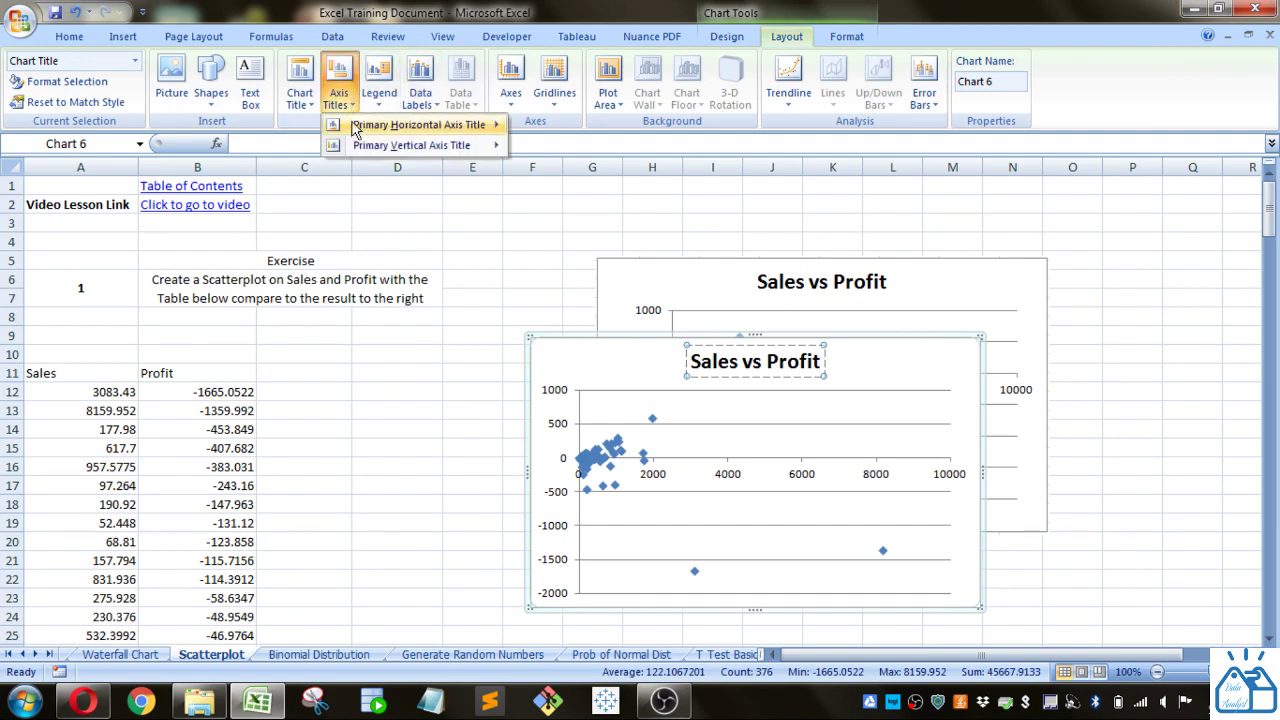
mouse_move(358, 126)
click(678, 188)
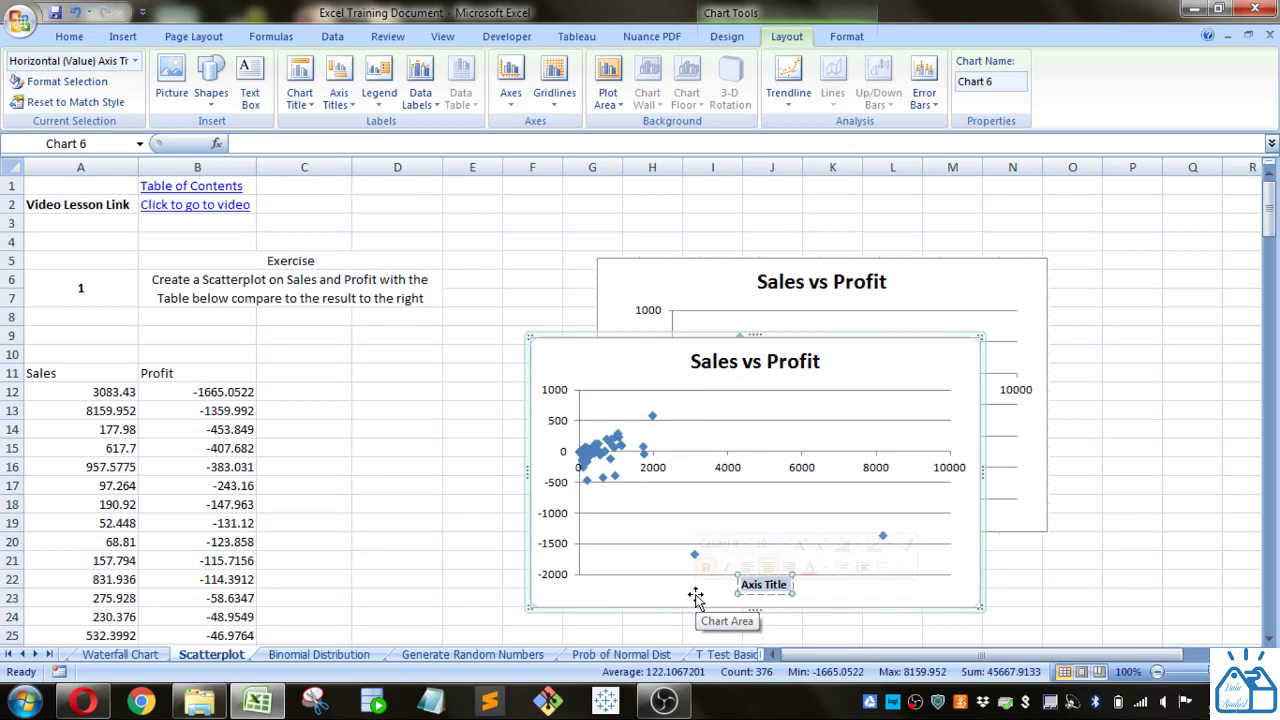
text(Sales)
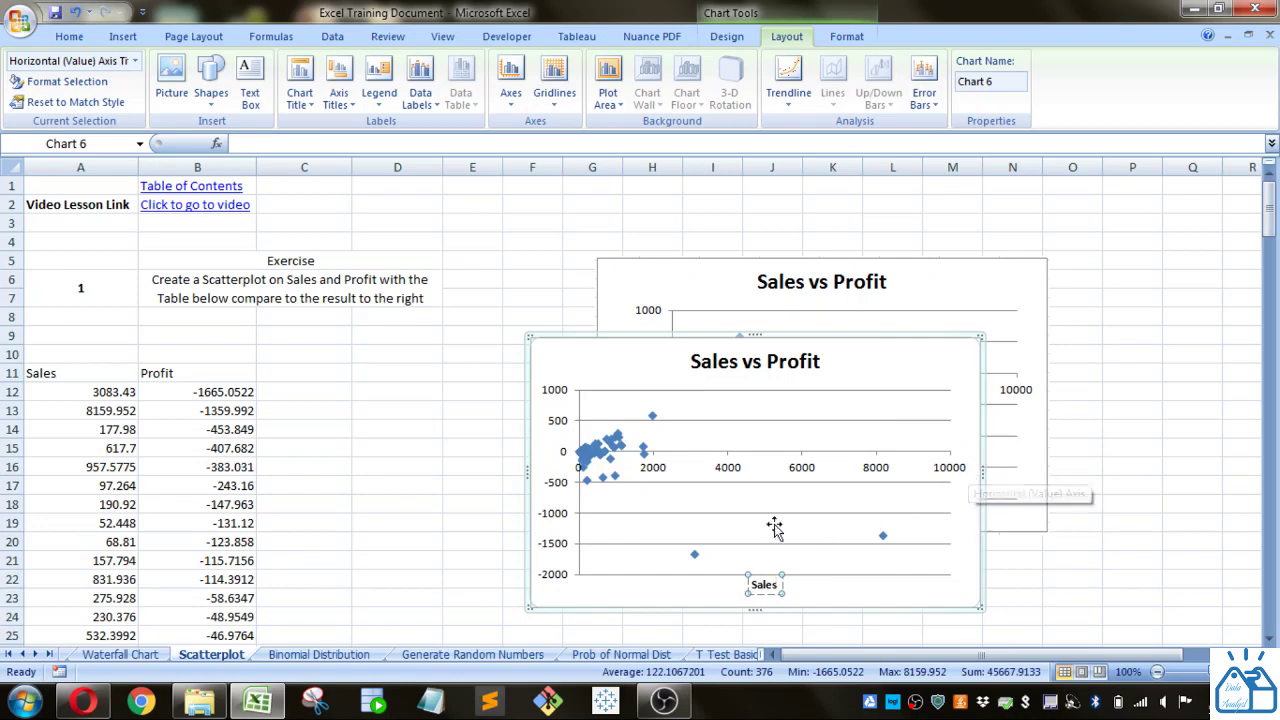
Step: Add a rotated vertical axis title reading 'Profit'
click(340, 100)
mouse_move(388, 149)
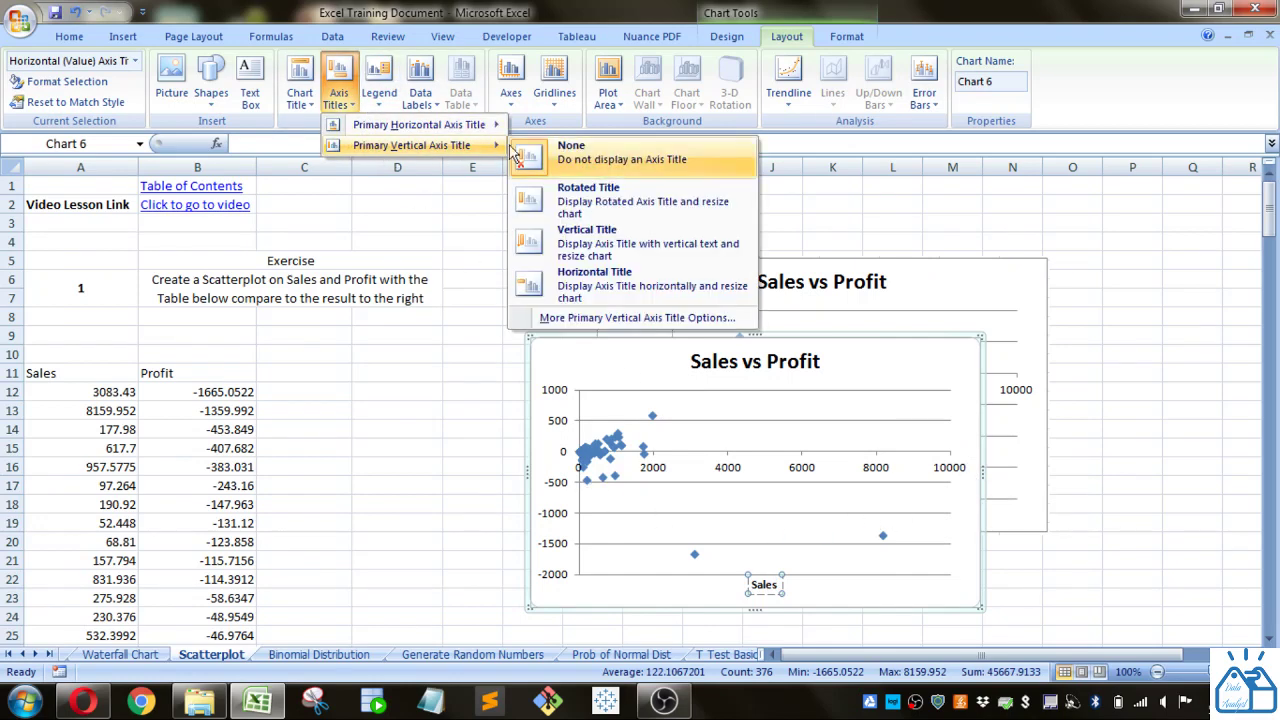
click(605, 200)
drag(556, 466, 557, 518)
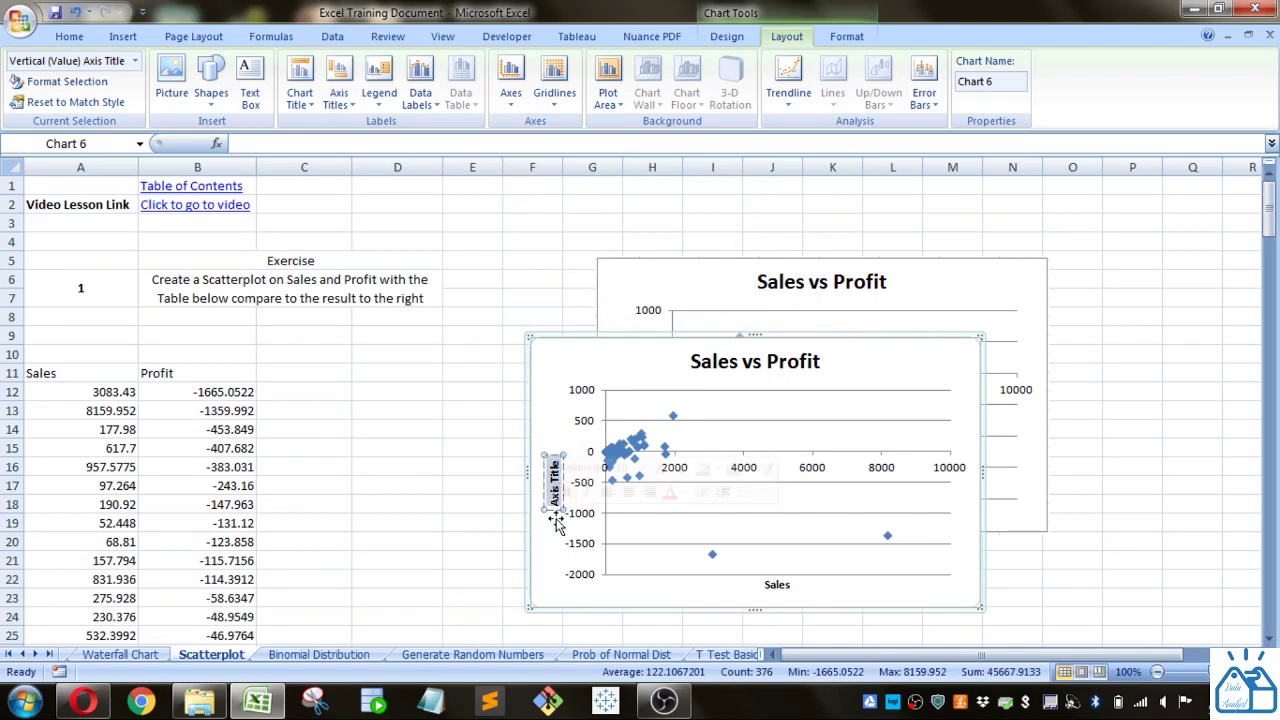
text(Profit)
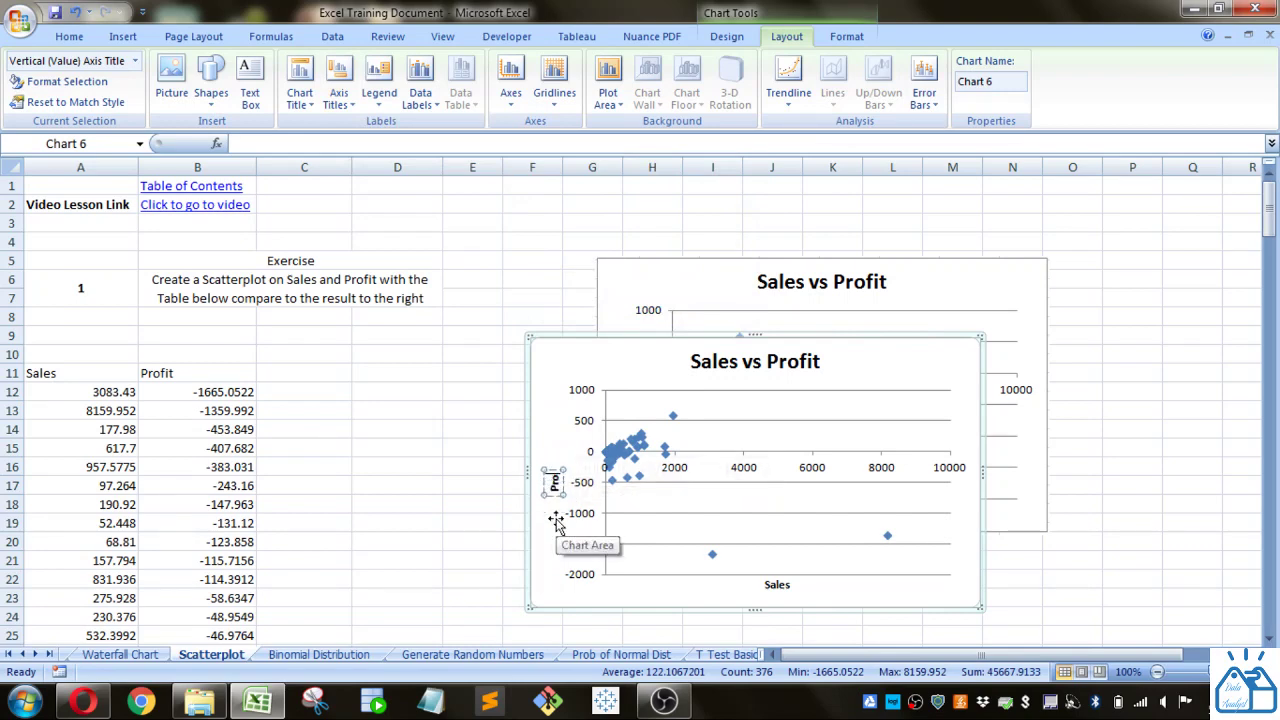
click(432, 578)
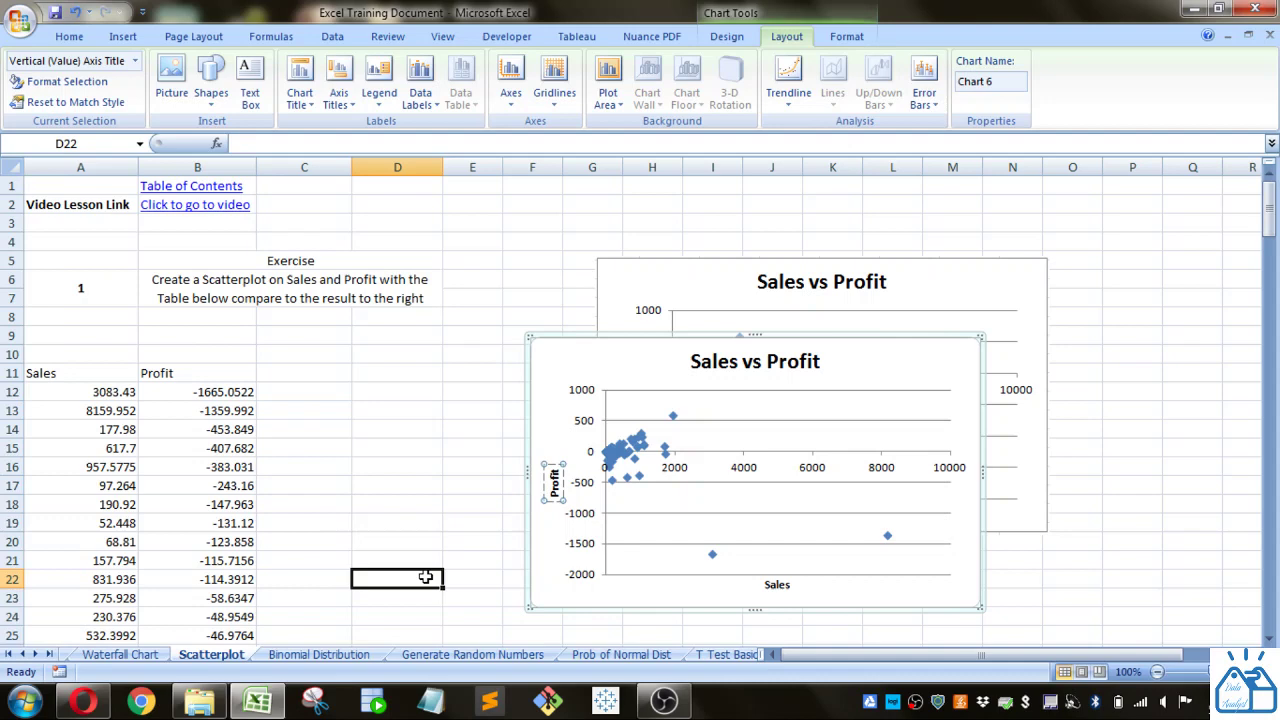
Step: Drag the Sales vs Profit chart left, clear of the example chart
drag(623, 366, 466, 366)
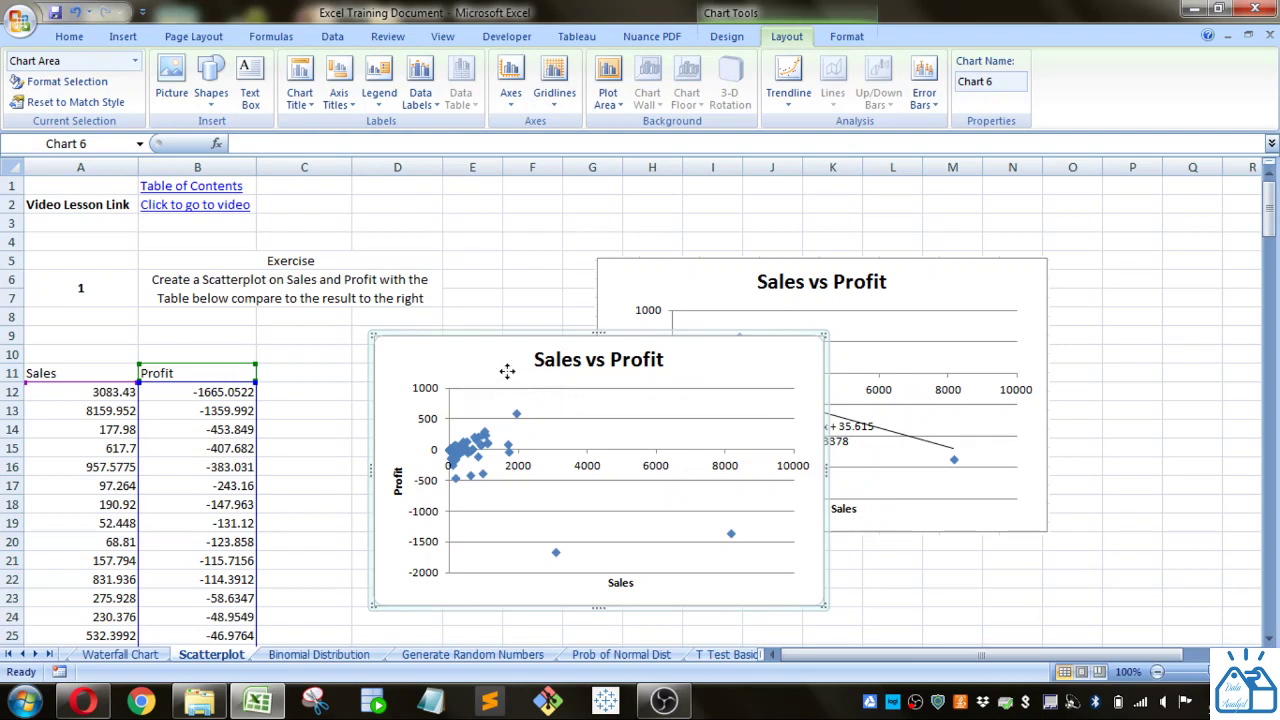
drag(503, 366, 301, 357)
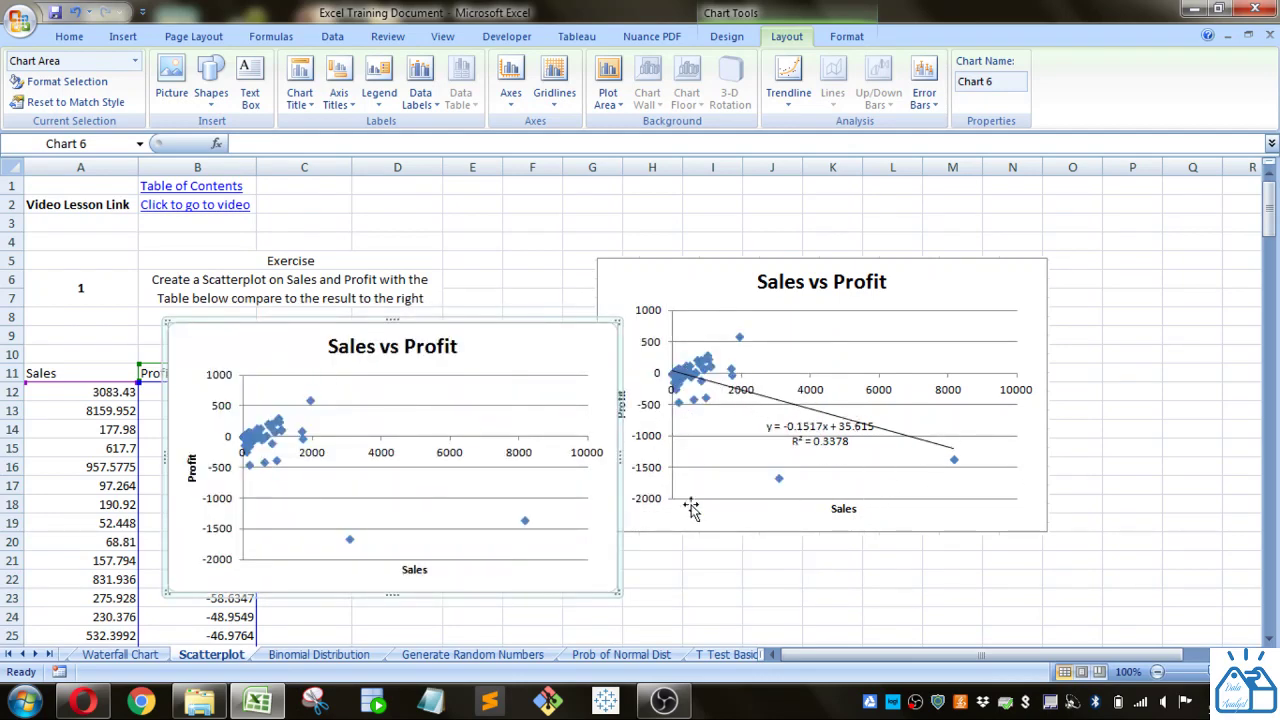
Step: Add a trendline to the Profit series, displaying its equation and R-squared value
click(280, 430)
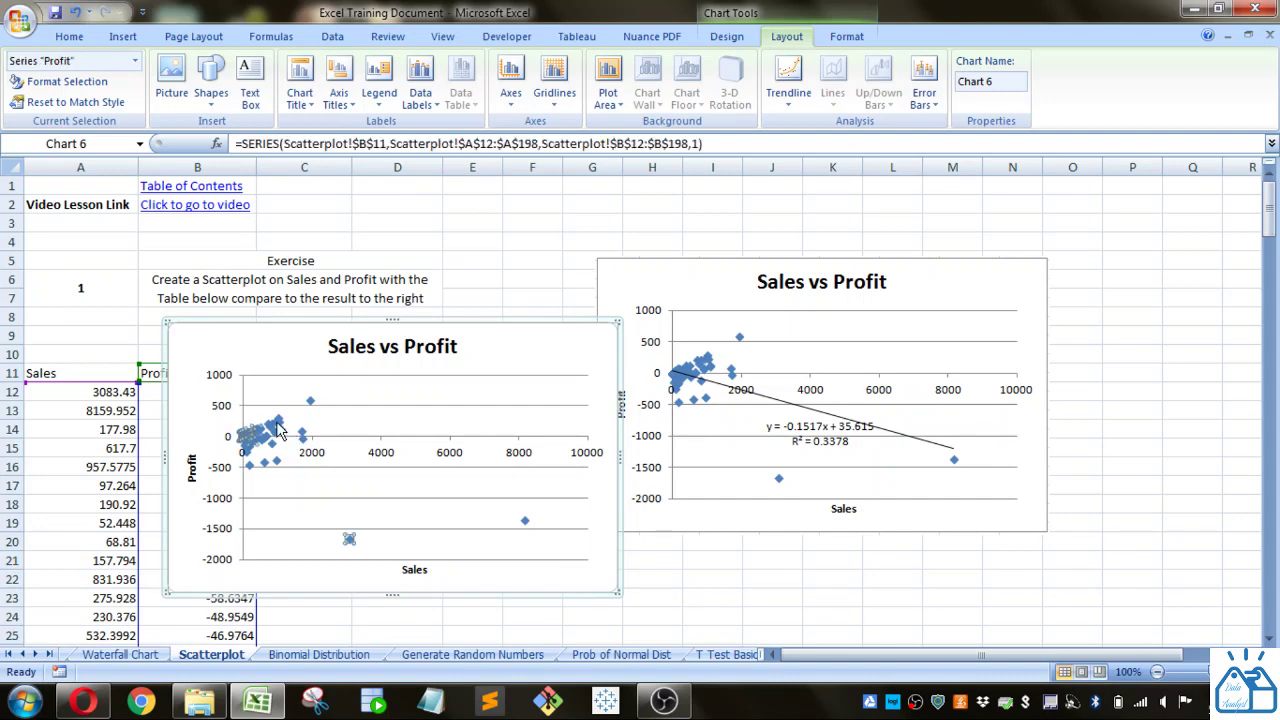
right_click(270, 426)
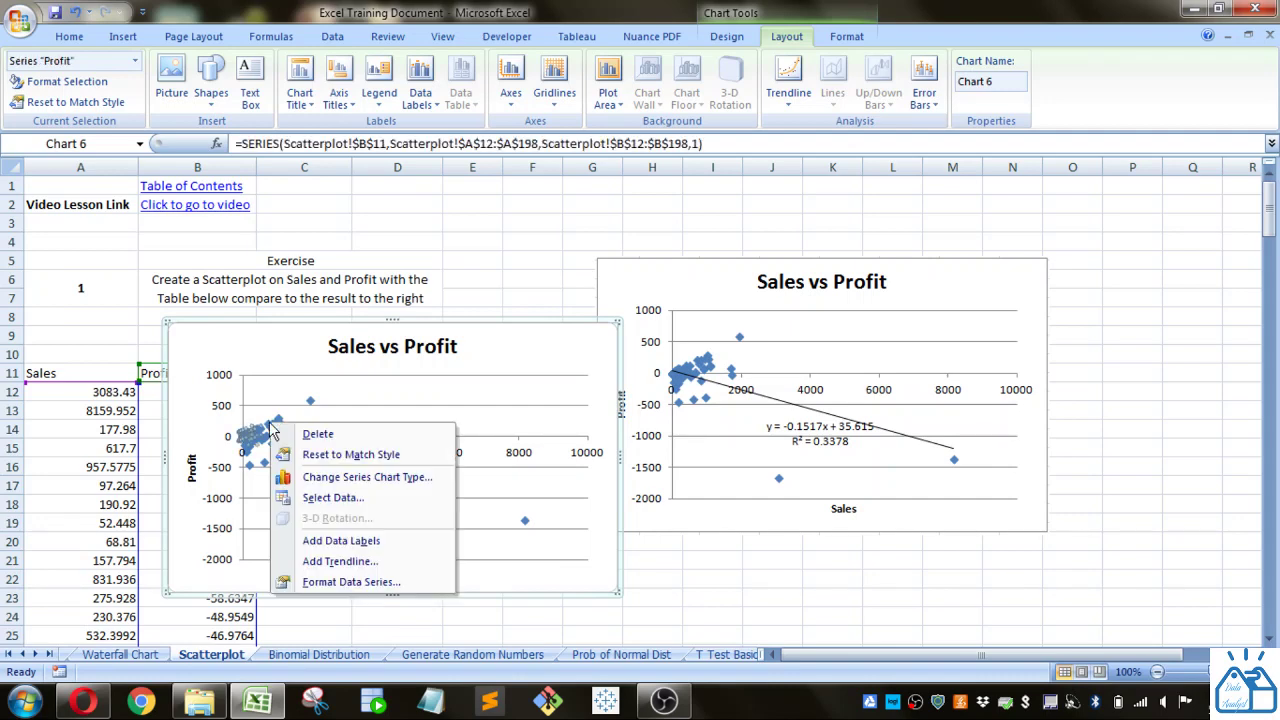
click(318, 561)
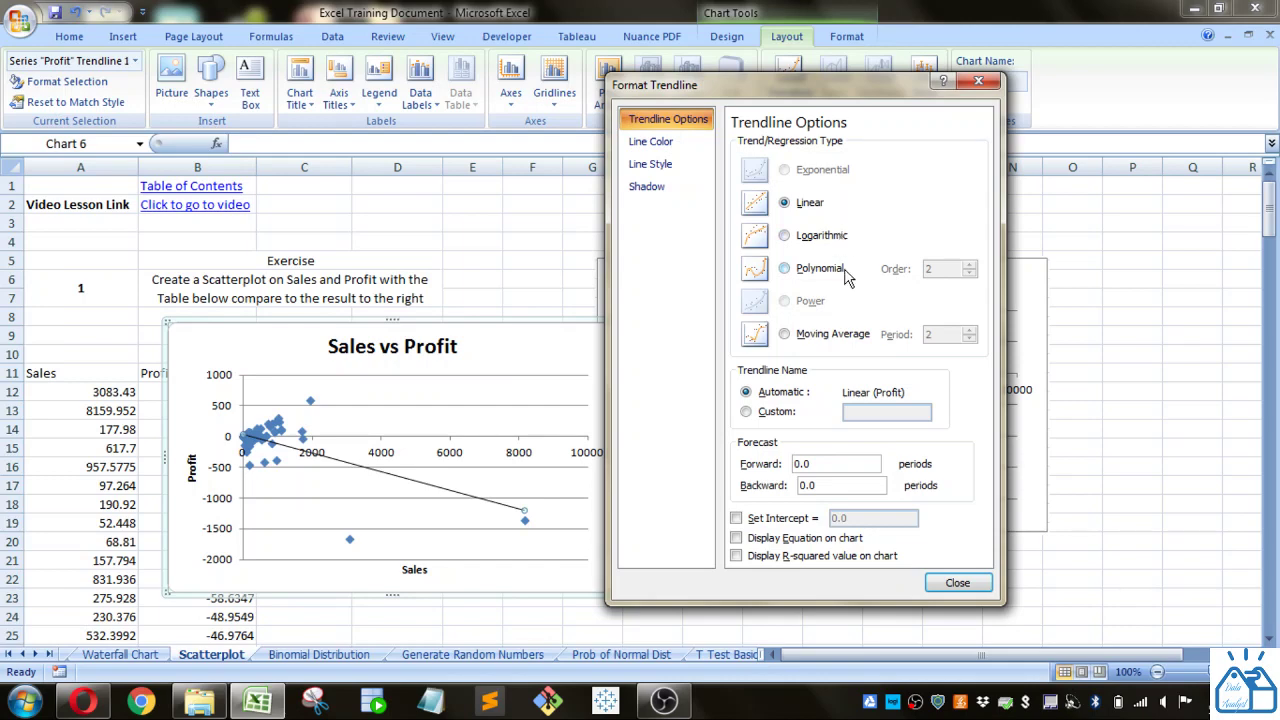
click(737, 539)
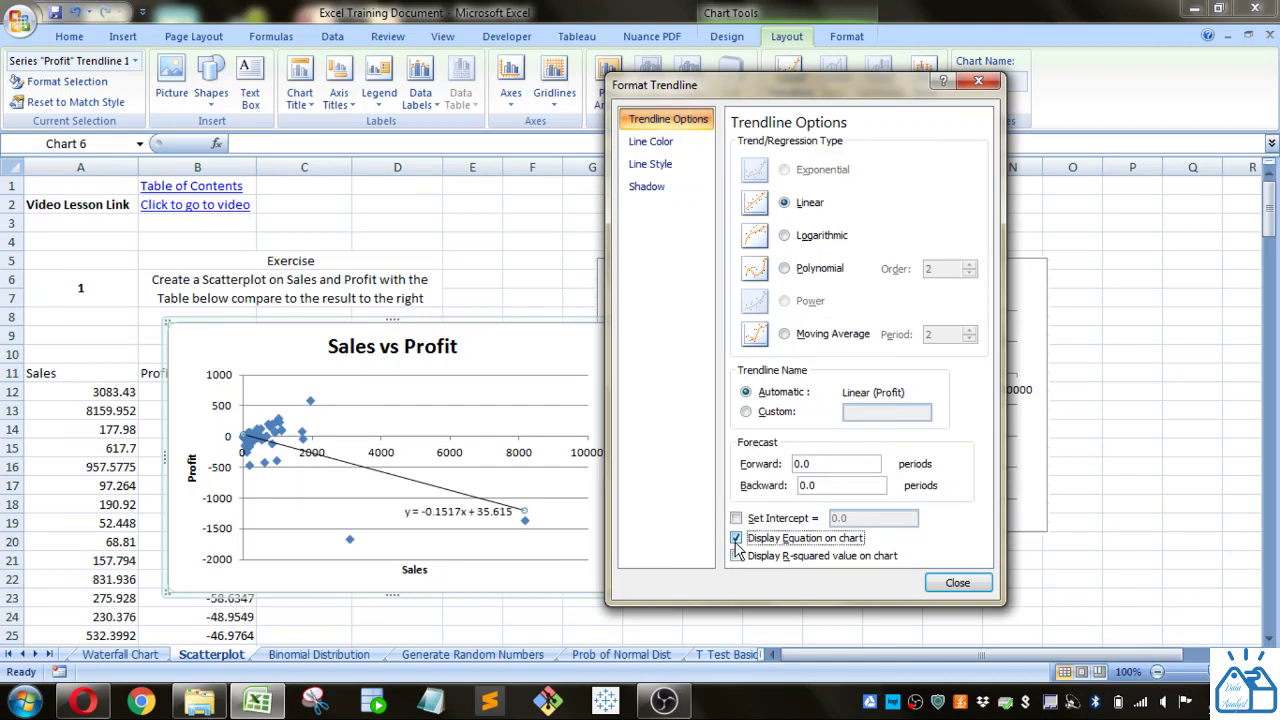
click(737, 556)
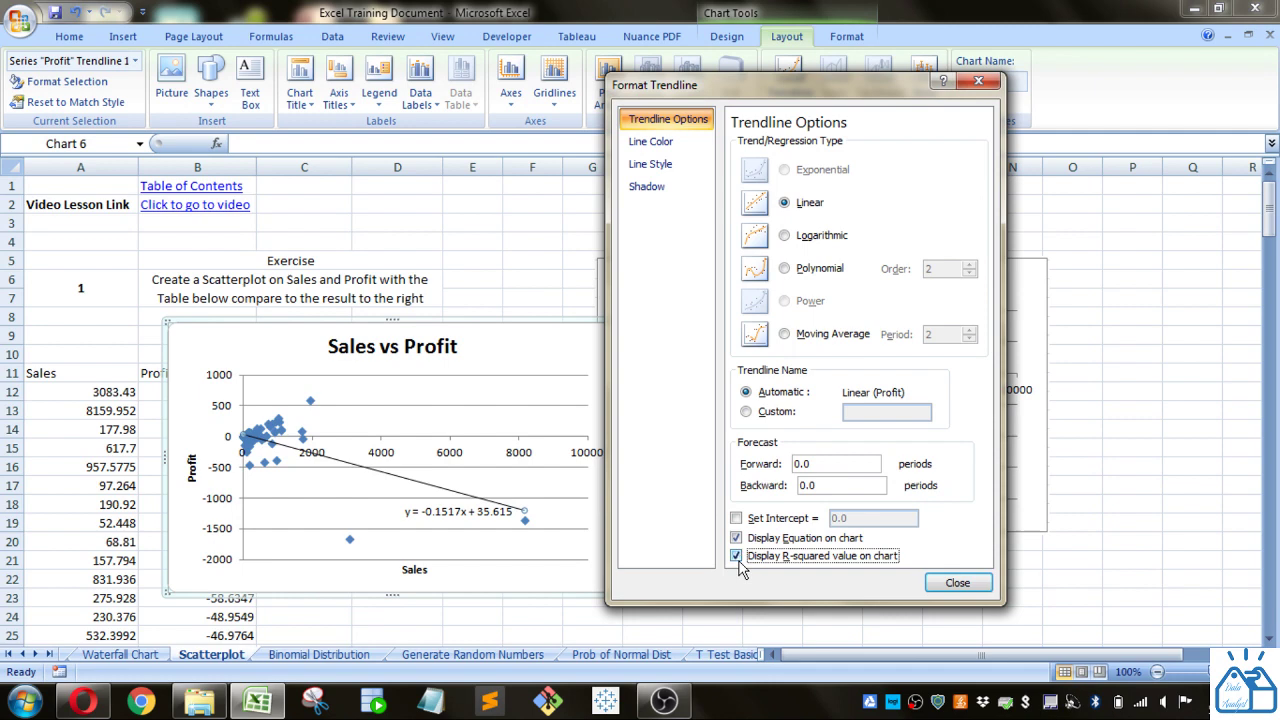
Step: Move the y = -0.1517x + 35.615 label left and highlight its slope and intercept
click(957, 582)
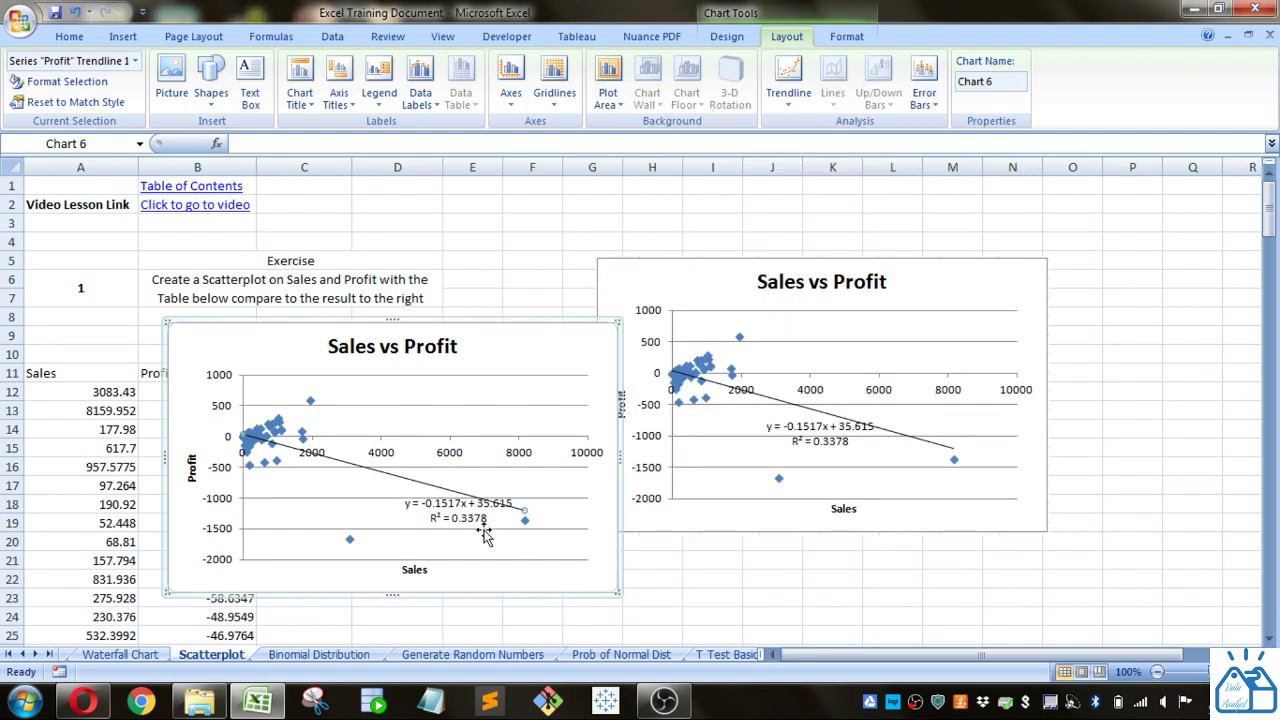
drag(462, 518, 345, 509)
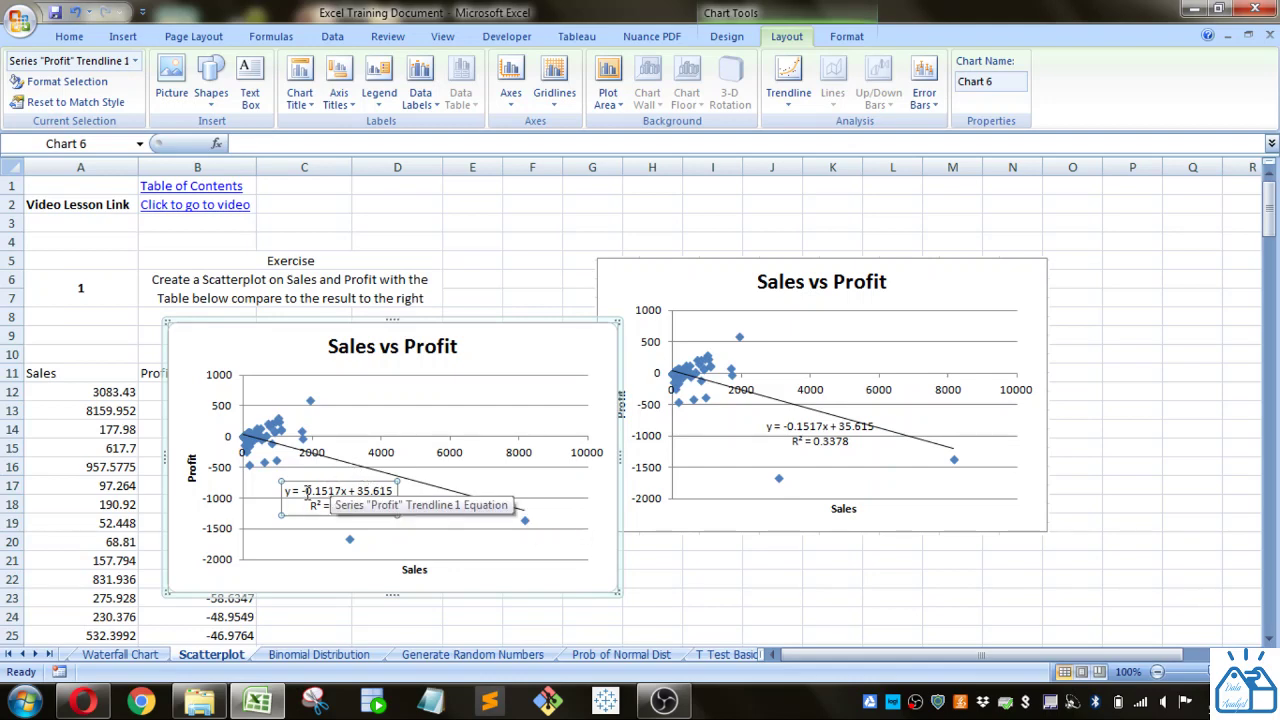
click(306, 491)
drag(304, 491, 345, 500)
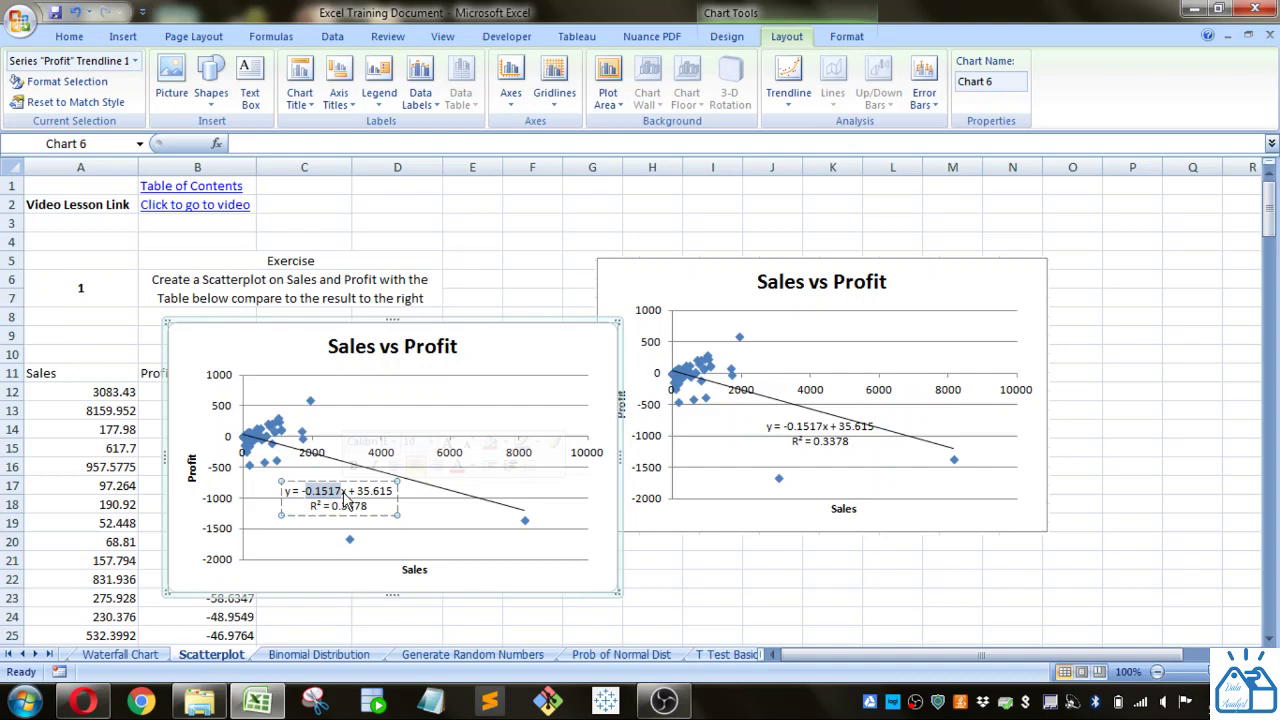
drag(350, 491, 394, 492)
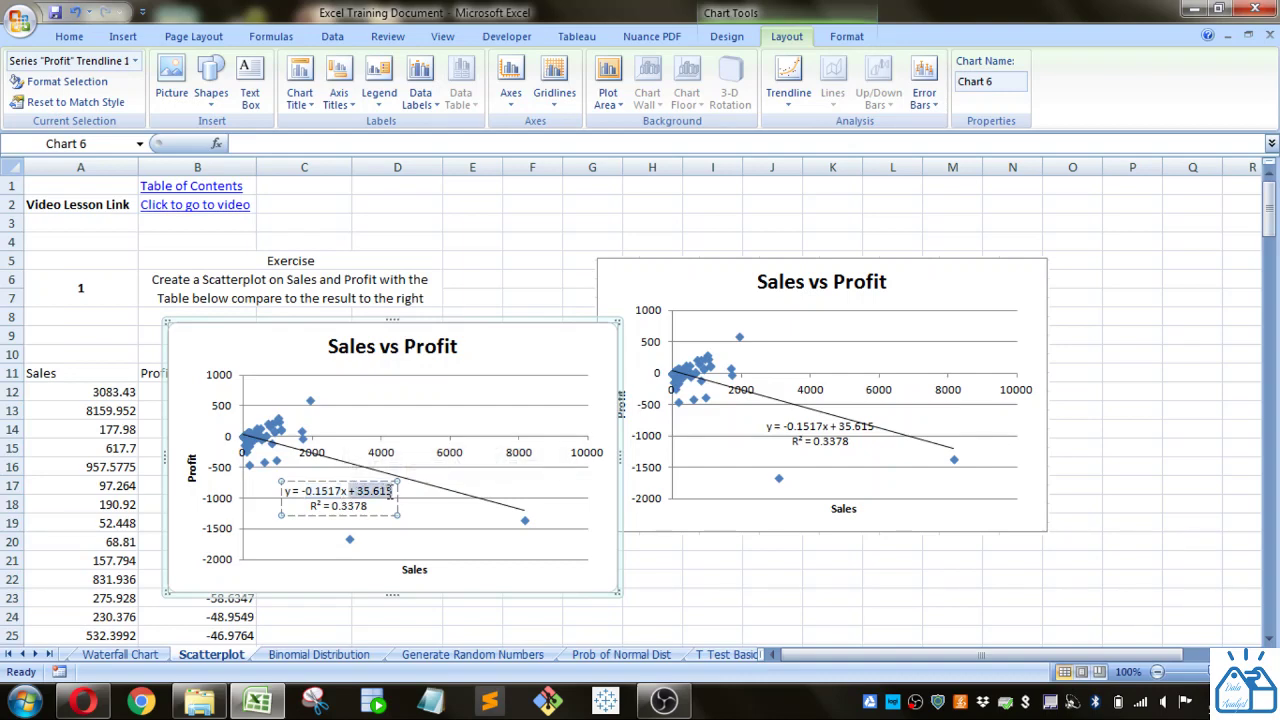
click(393, 503)
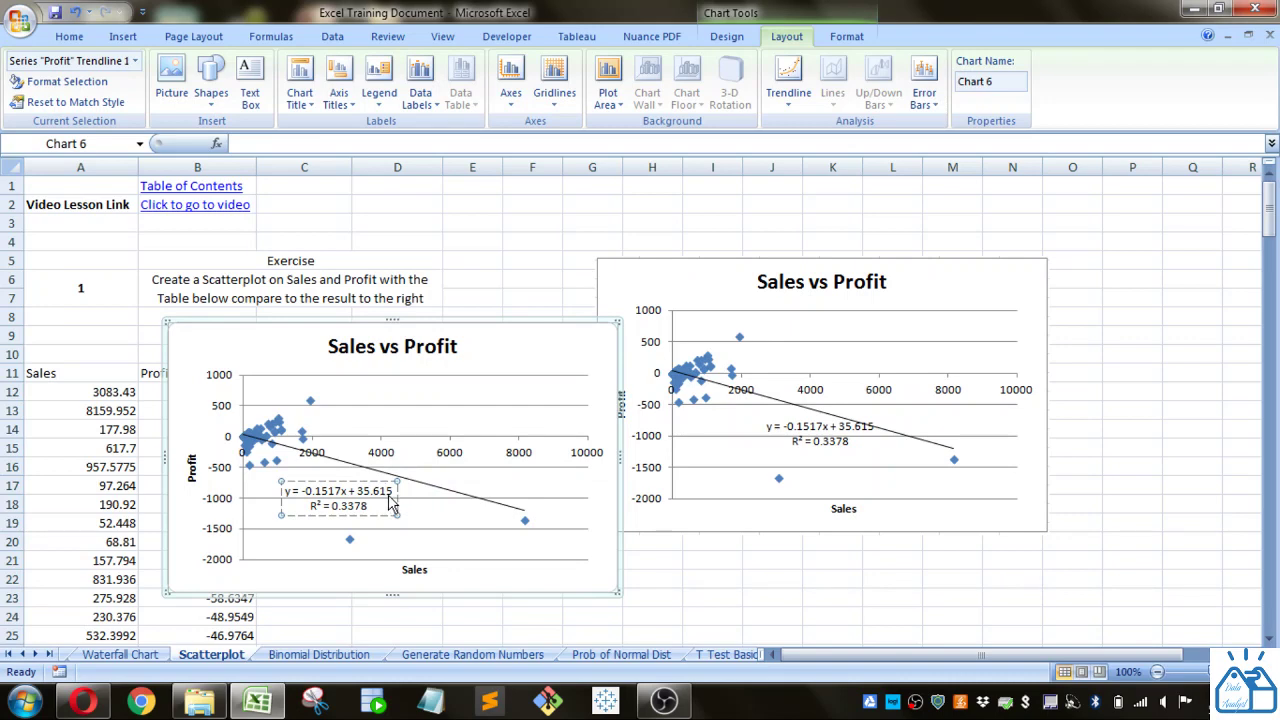
drag(393, 491, 371, 493)
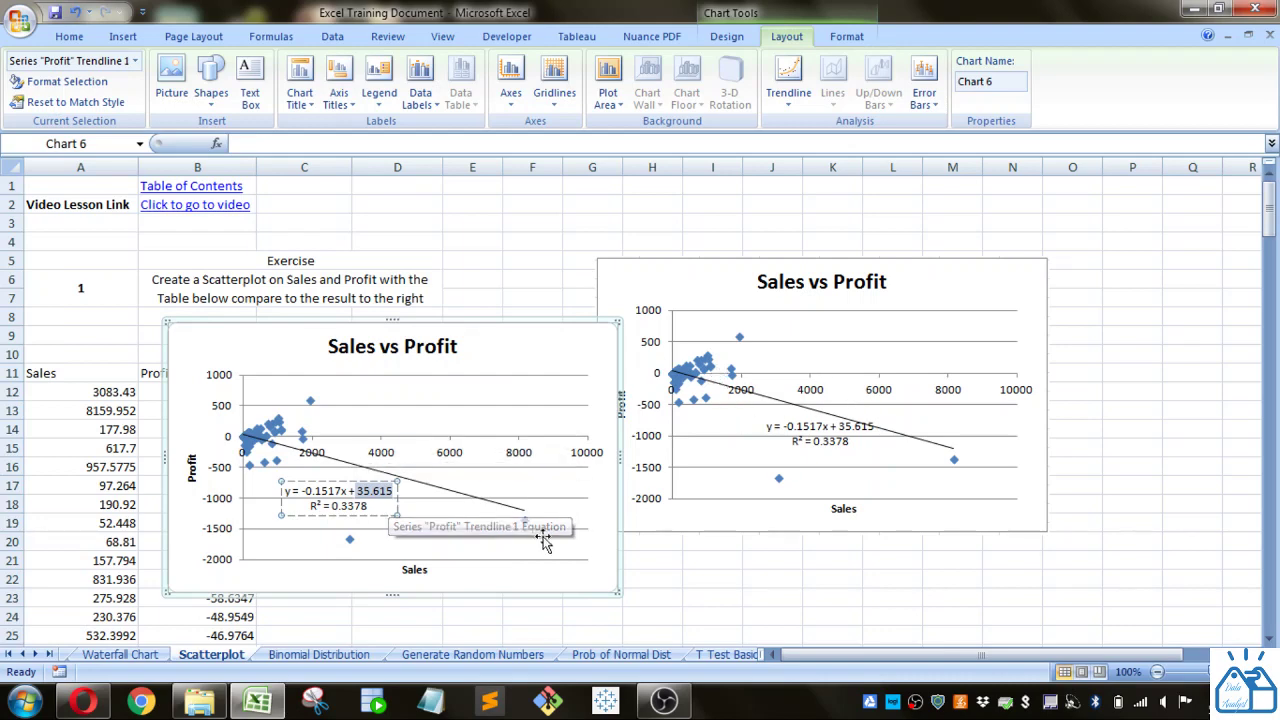
click(377, 505)
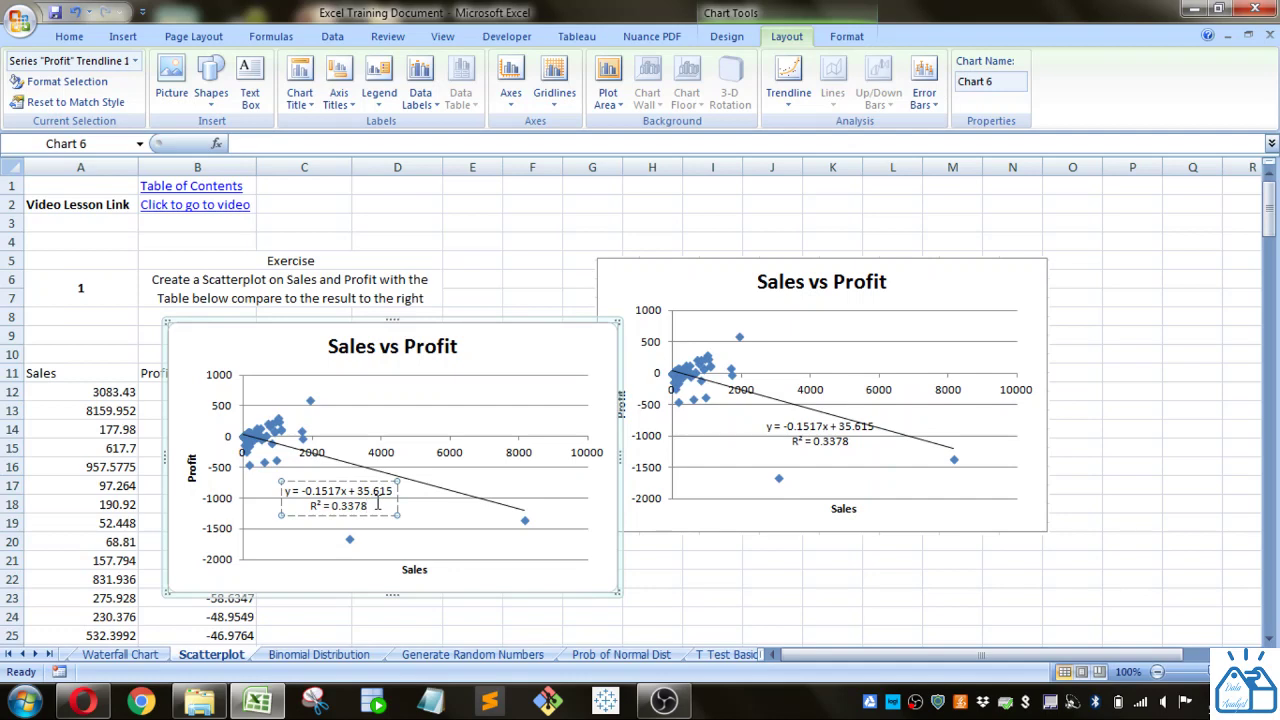
Step: Nudge the equation label down and back up, then move the chart up and right
drag(370, 505, 312, 505)
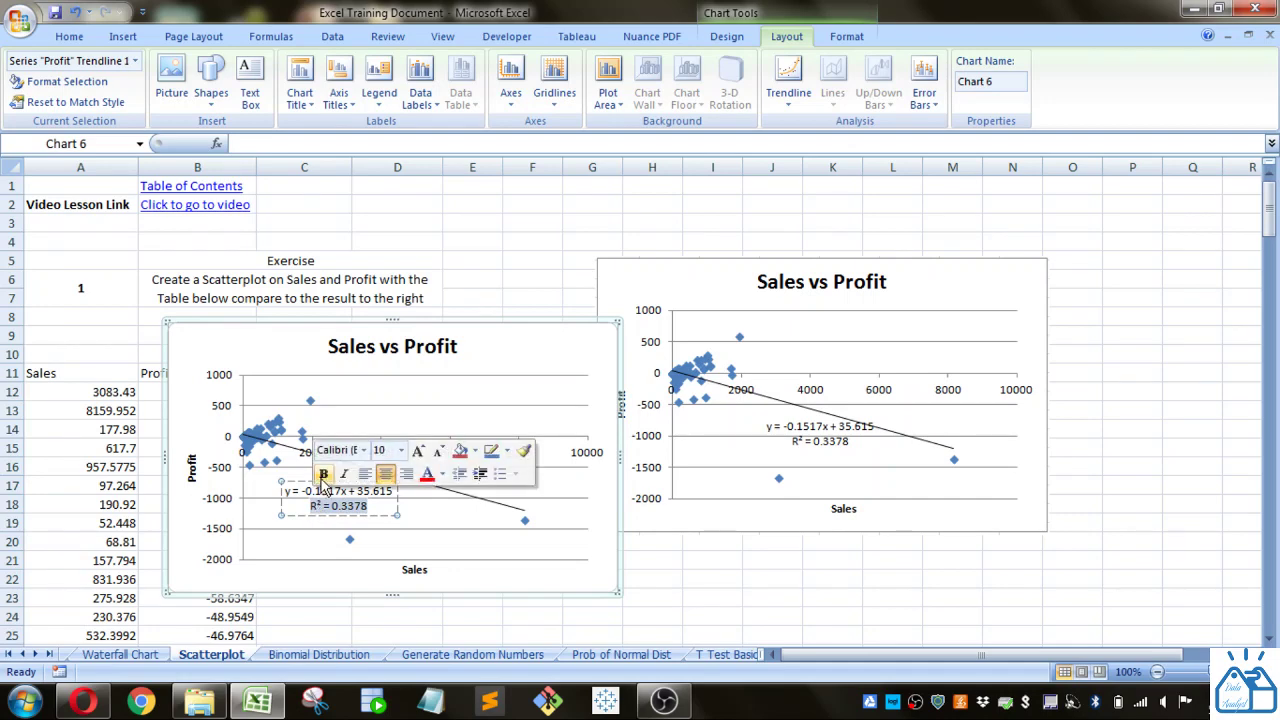
drag(305, 481, 301, 533)
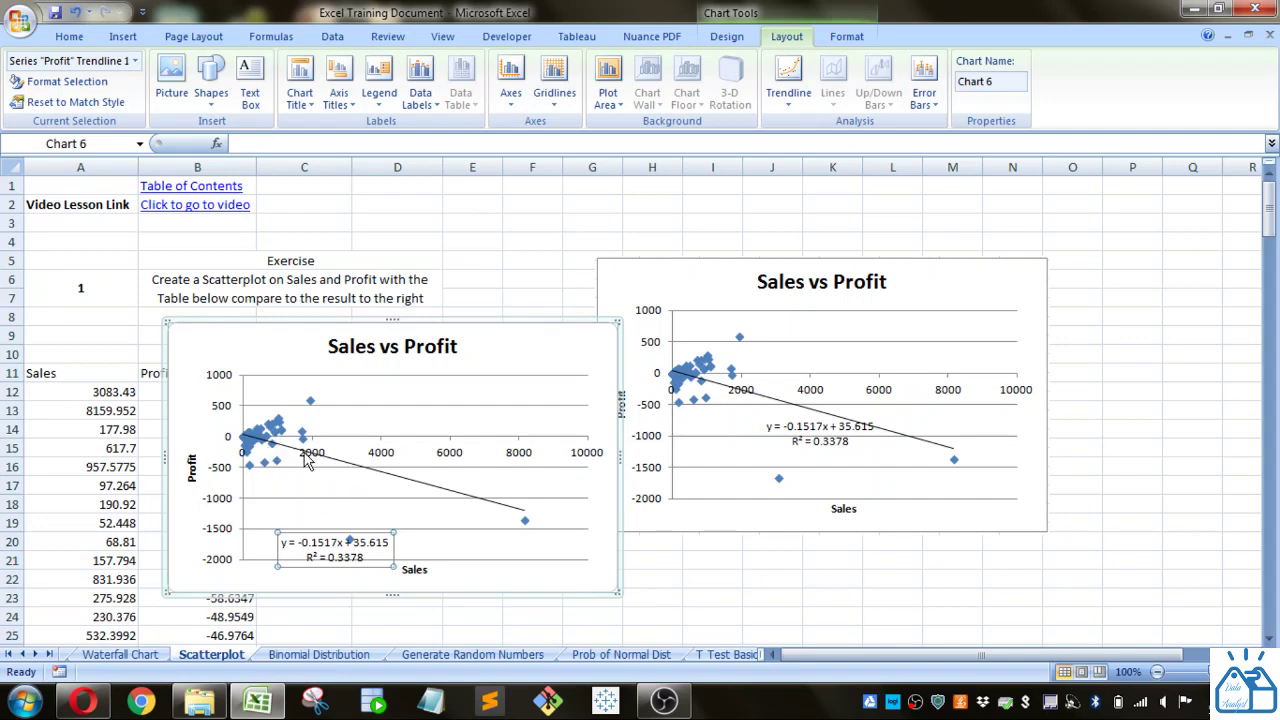
drag(318, 532, 318, 485)
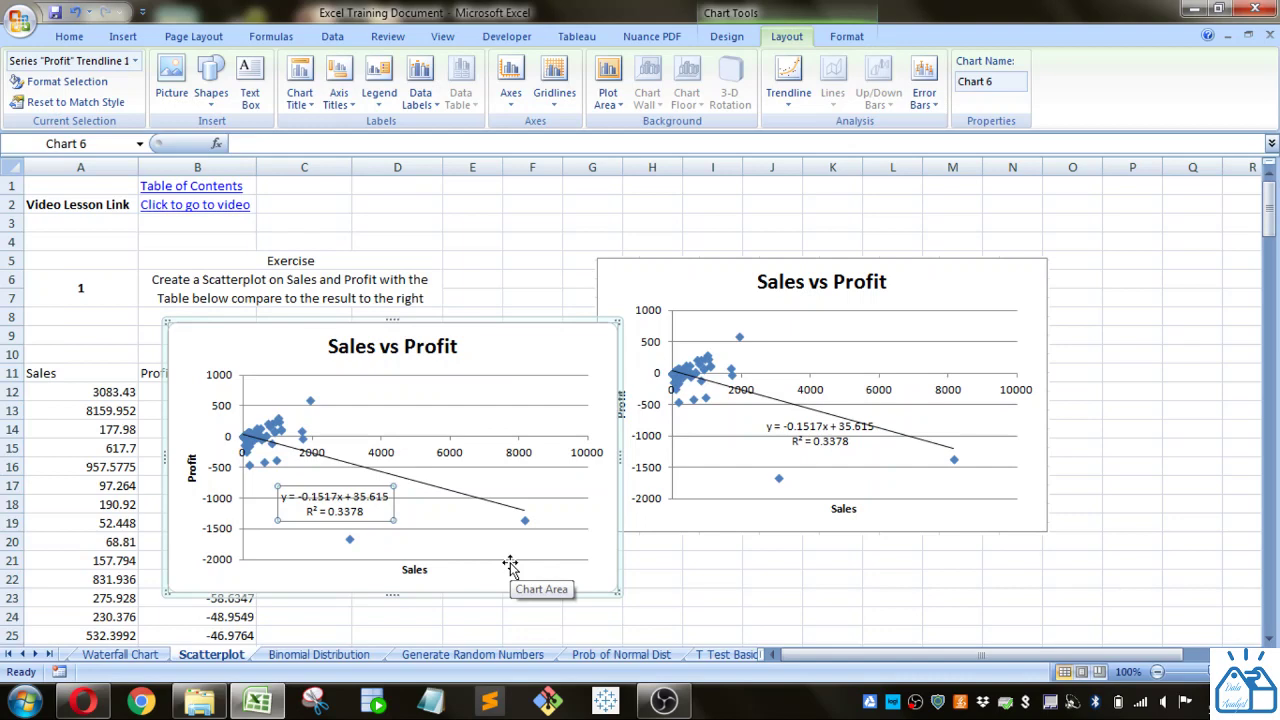
drag(468, 358, 688, 300)
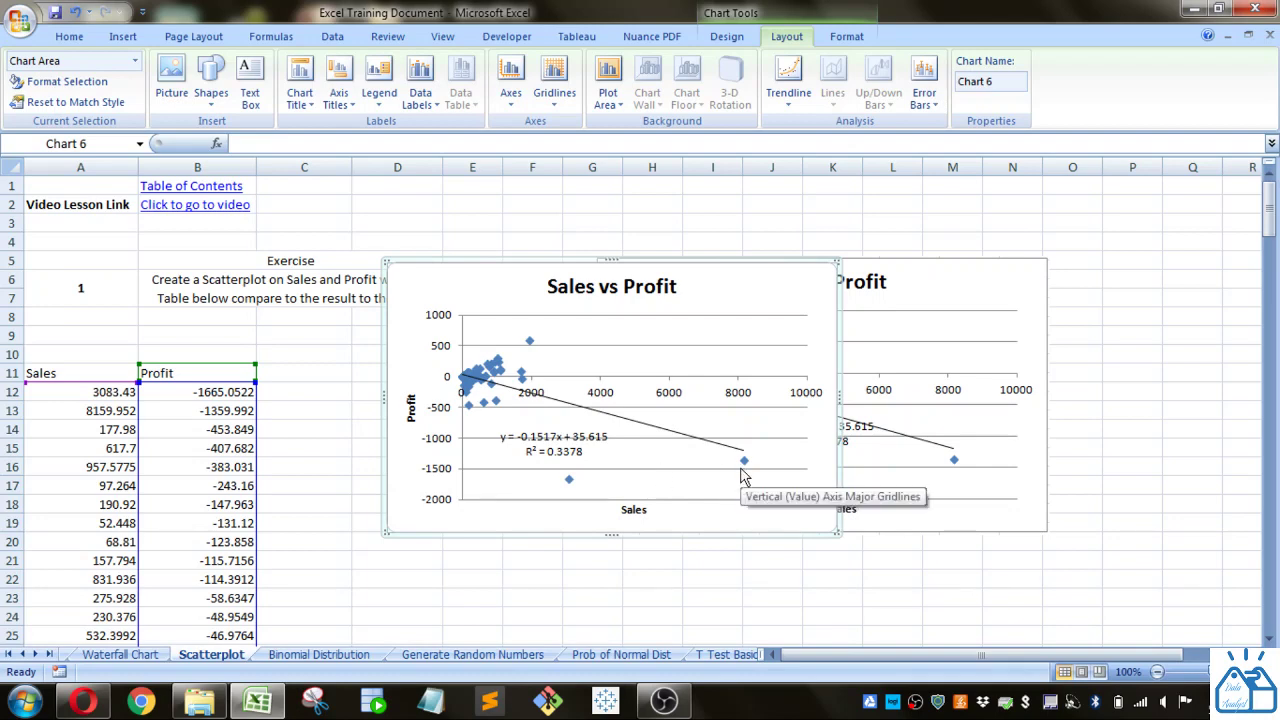
Step: Sort the table by Profit smallest to largest and select the two biggest losses
click(76, 373)
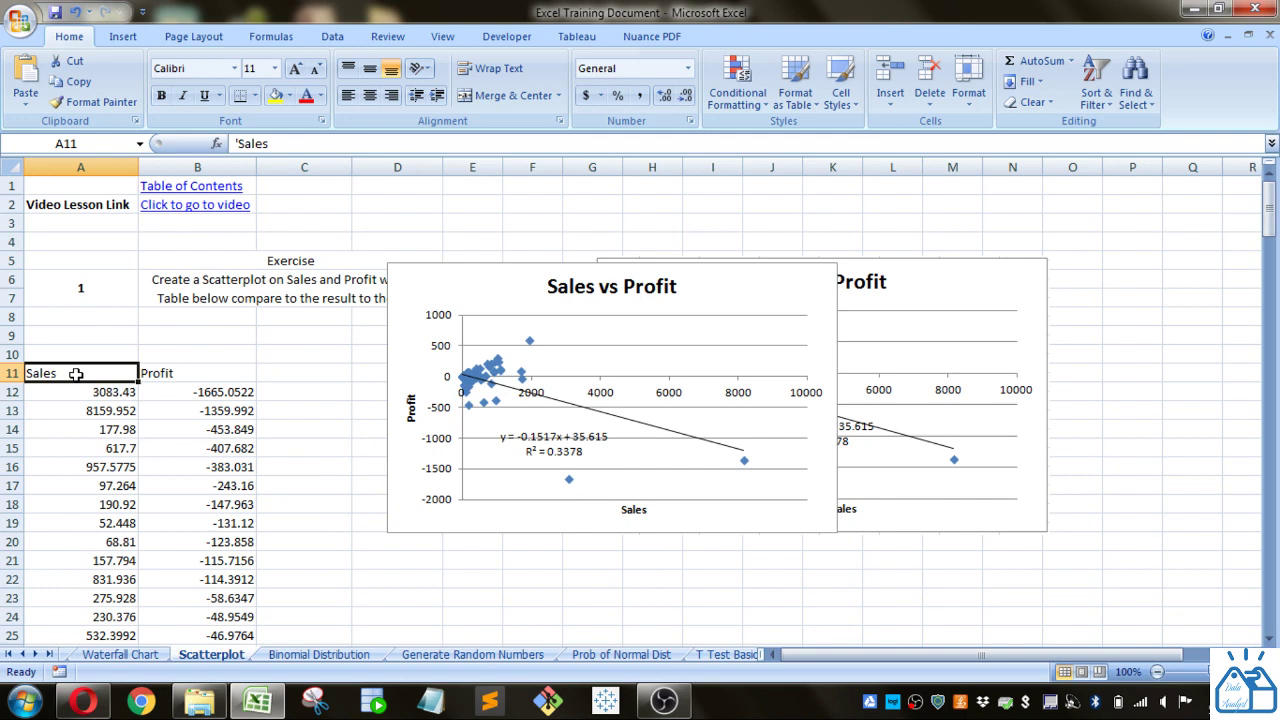
click(332, 36)
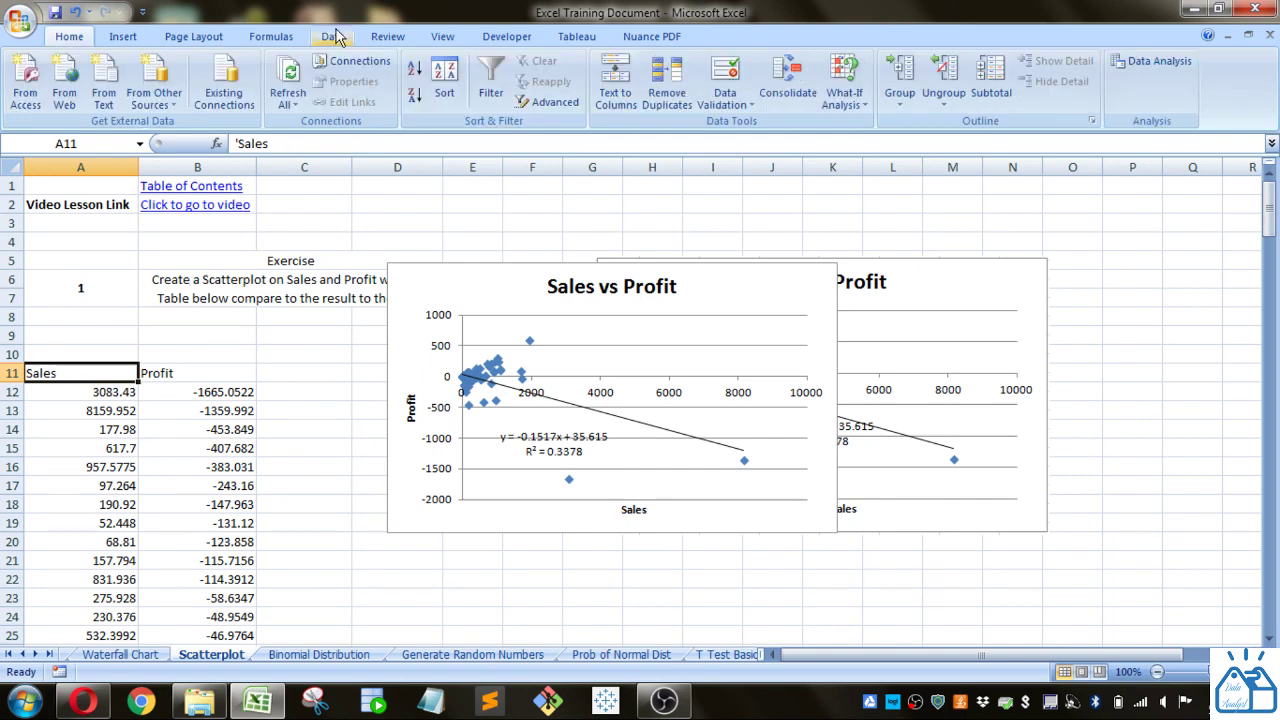
click(445, 90)
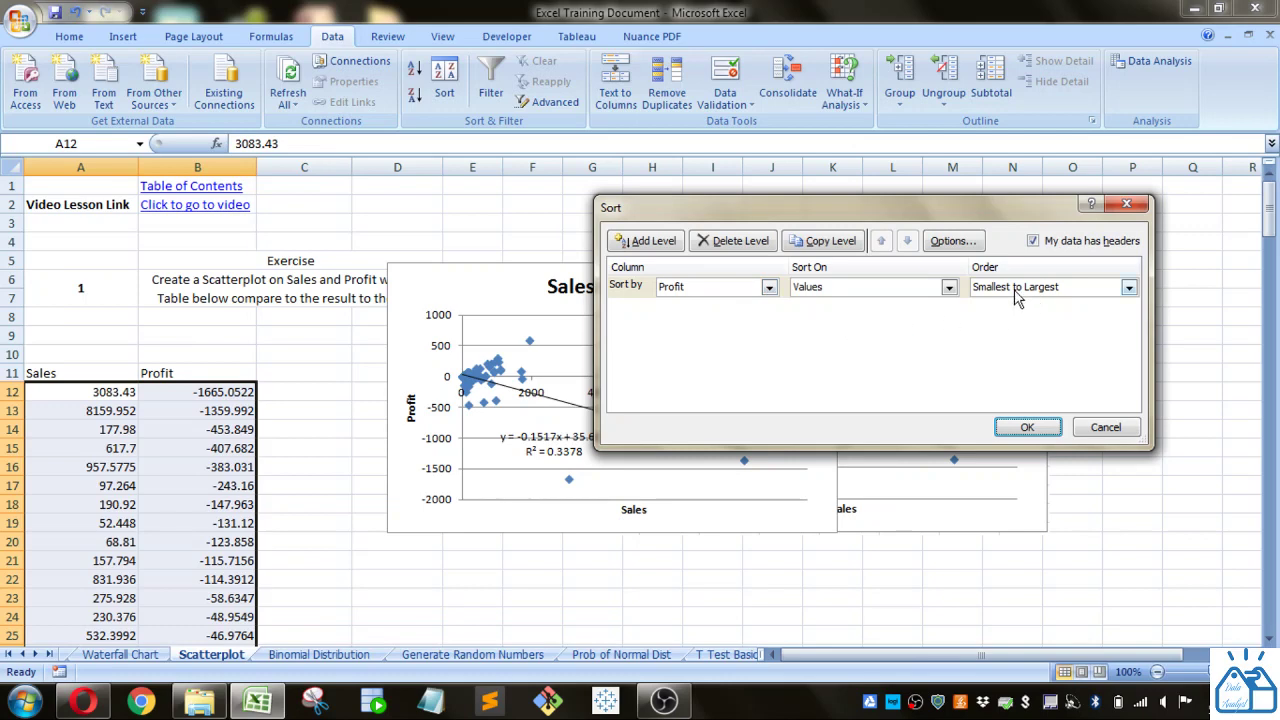
click(1027, 427)
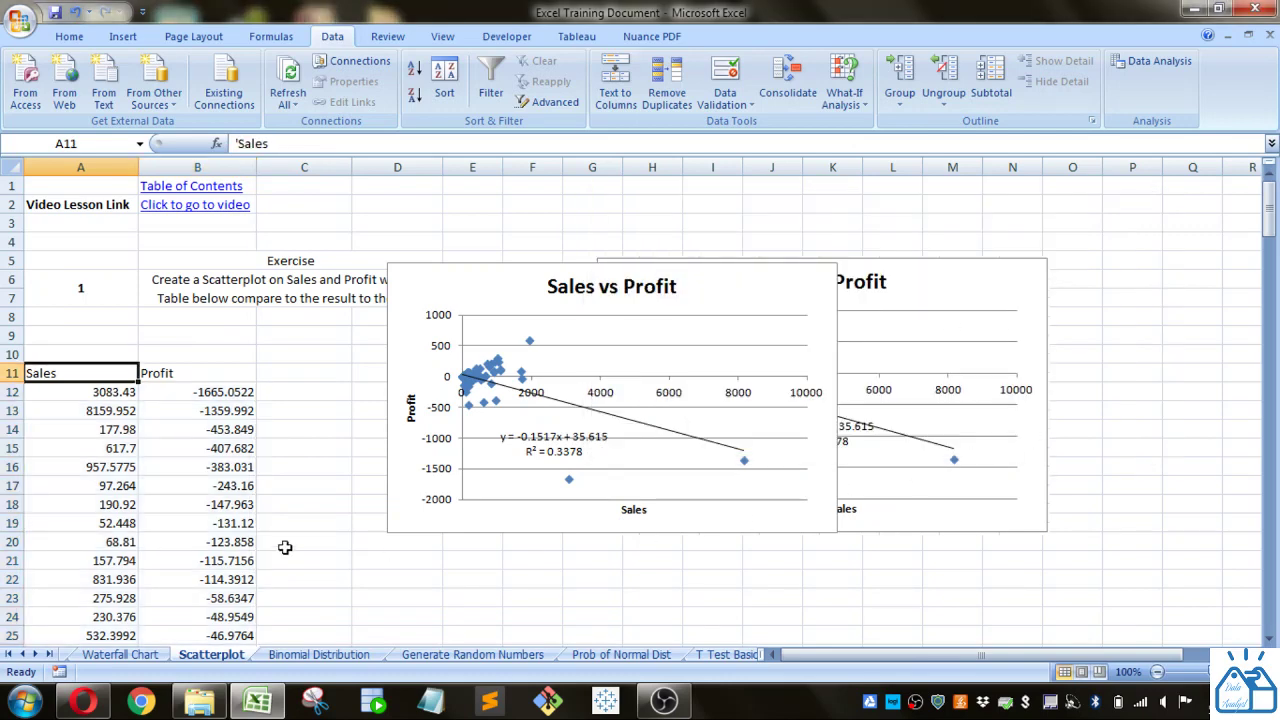
drag(206, 393, 206, 410)
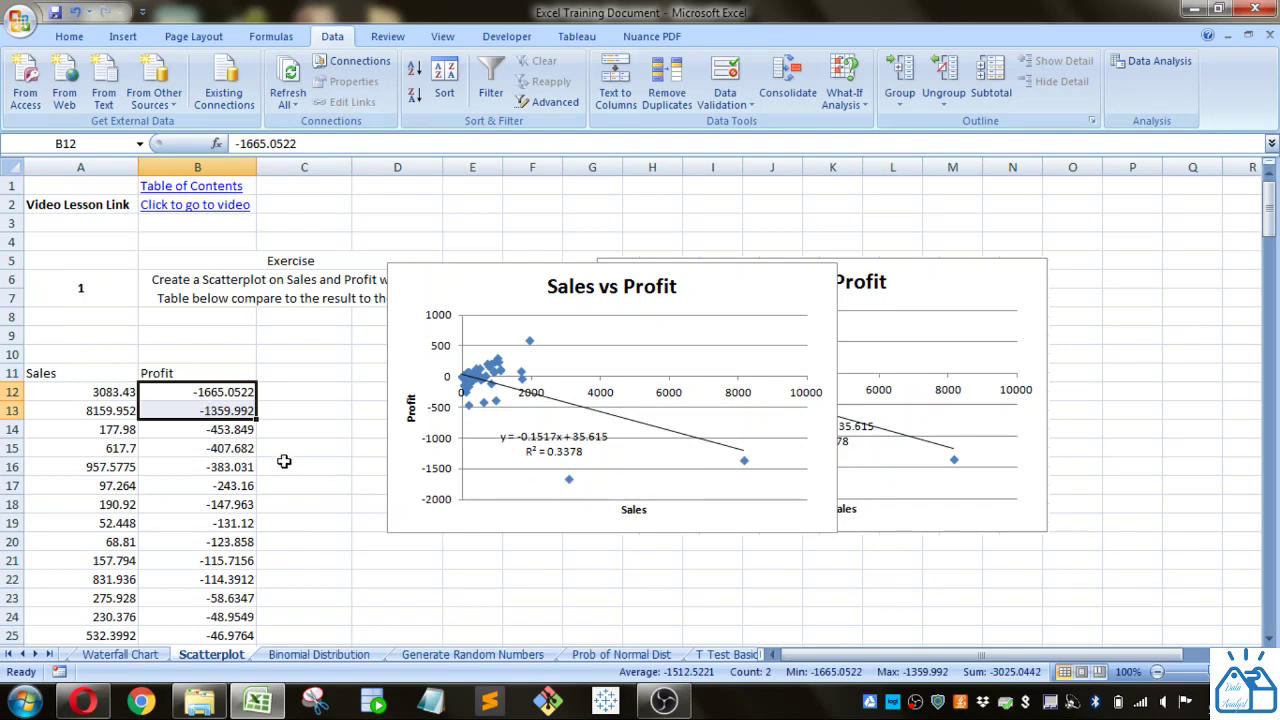
Step: Delete rows 12–13 and move the updated chart down and left
click(13, 392)
drag(13, 392, 13, 410)
right_click(13, 410)
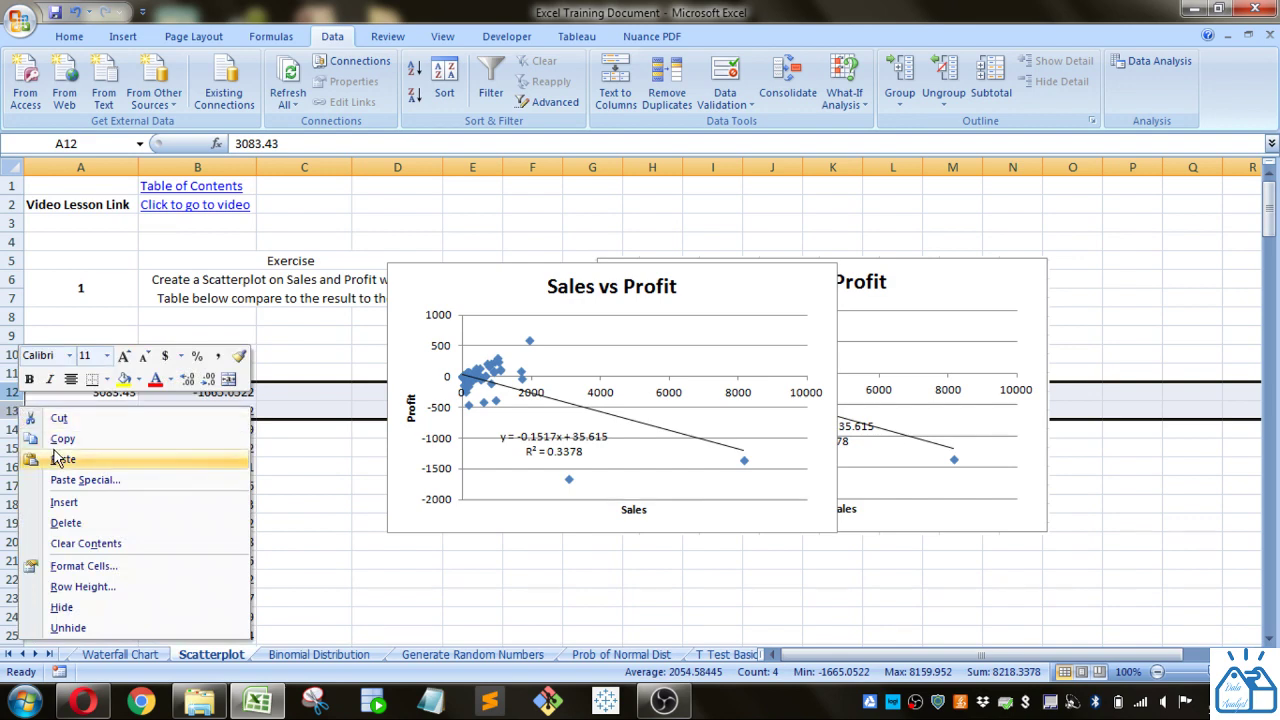
click(50, 526)
drag(703, 287, 607, 369)
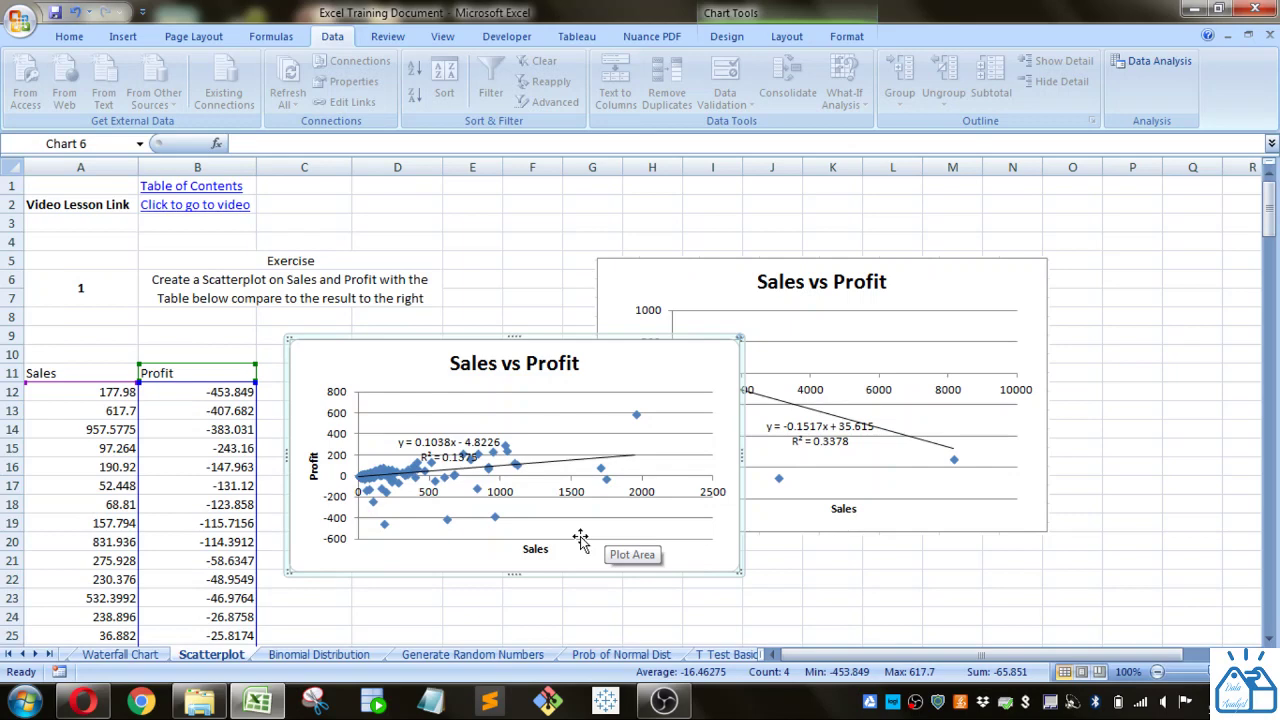
Step: Reposition the updated Sales vs Profit chart next to the Sales and Profit columns, overlapping the reference chart
drag(610, 372, 787, 348)
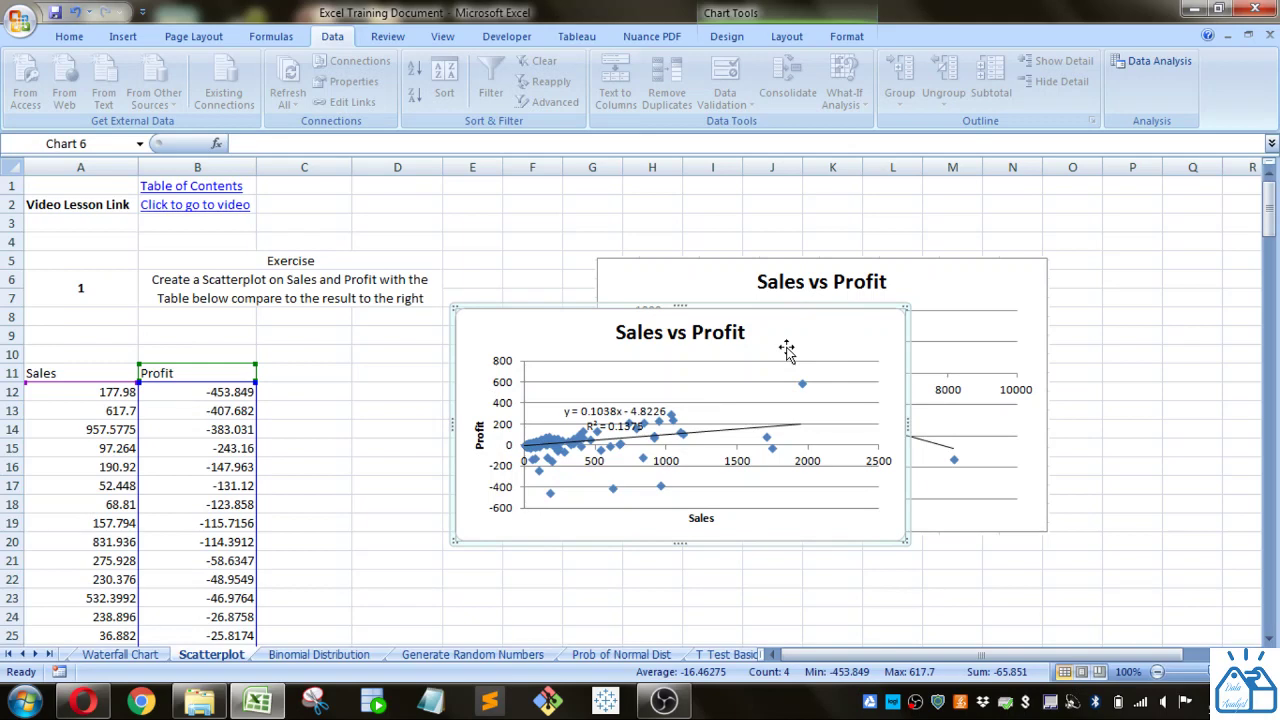
drag(548, 344, 408, 398)
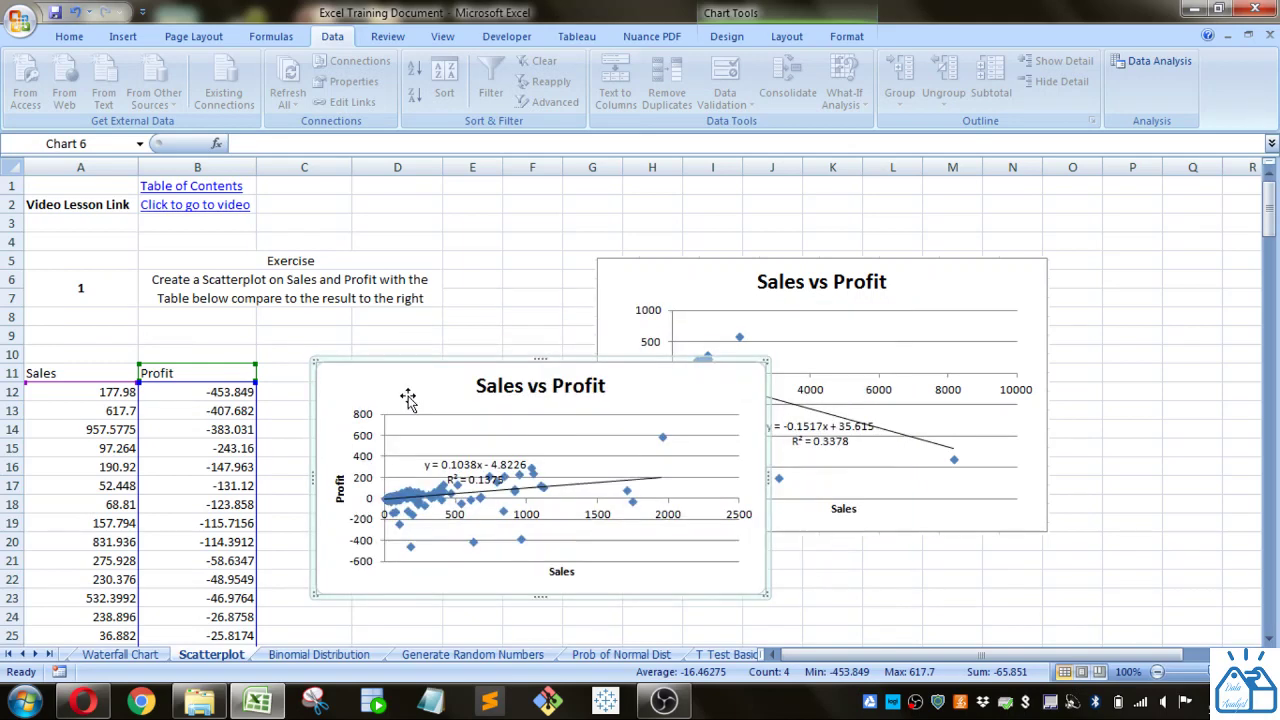